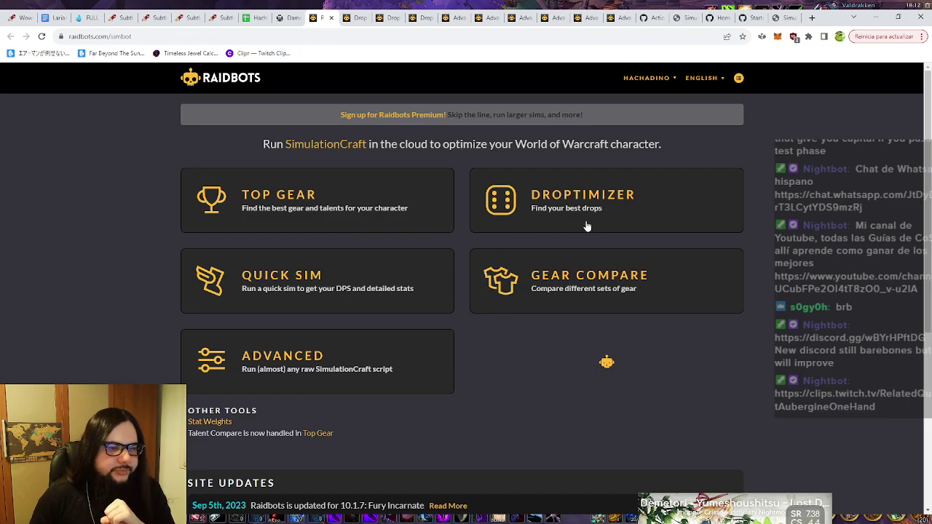
# - Open the Droptimizer with the level 70 Blood Elf Subtlety Rogue's SimC gear loaded
pyautogui.click(477, 173)
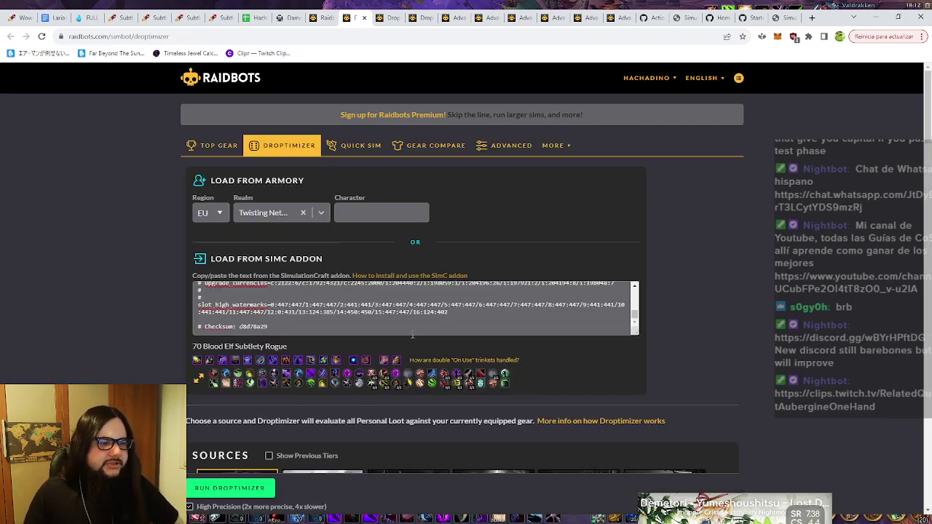
pyautogui.scroll(-5, 145, 226)
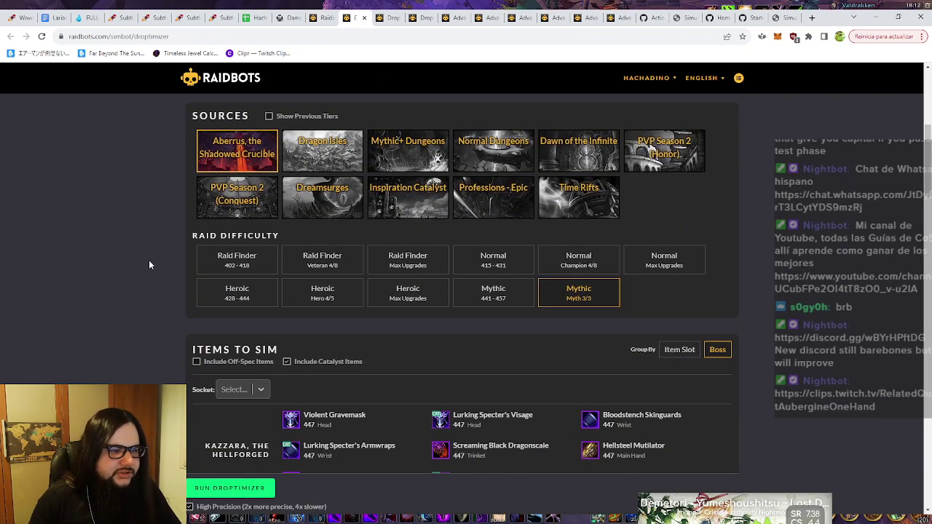
pyautogui.scroll(5, 150, 265)
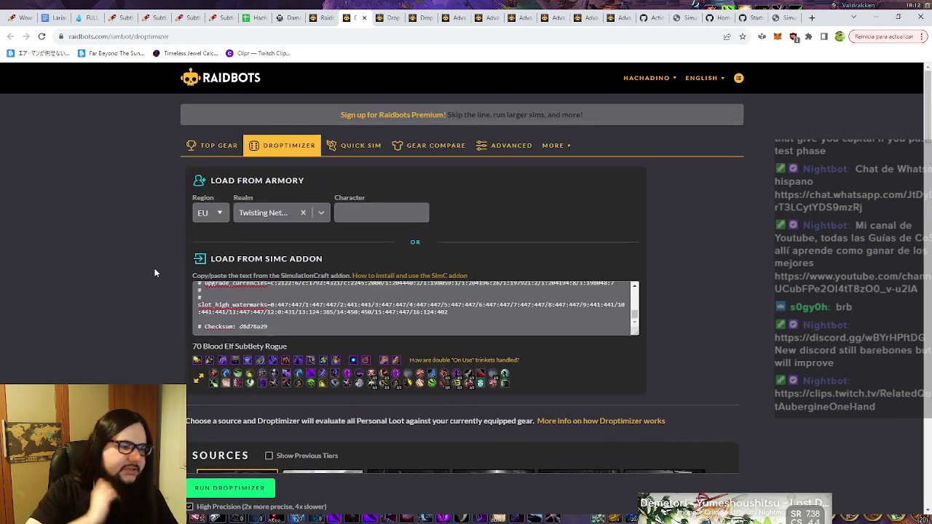
pyautogui.scroll(-1, 154, 273)
pyautogui.scroll(-1, 155, 269)
pyautogui.scroll(1, 155, 295)
pyautogui.scroll(-1, 152, 291)
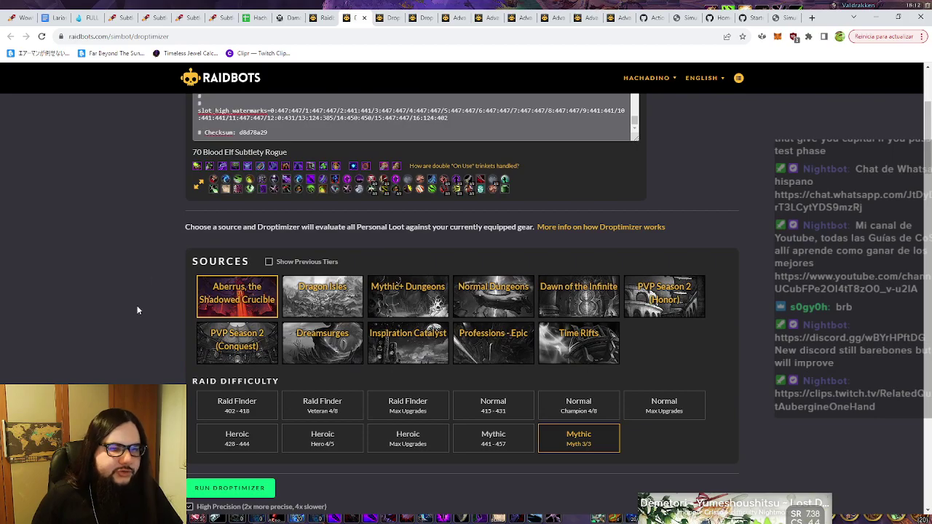
pyautogui.scroll(-6, 161, 276)
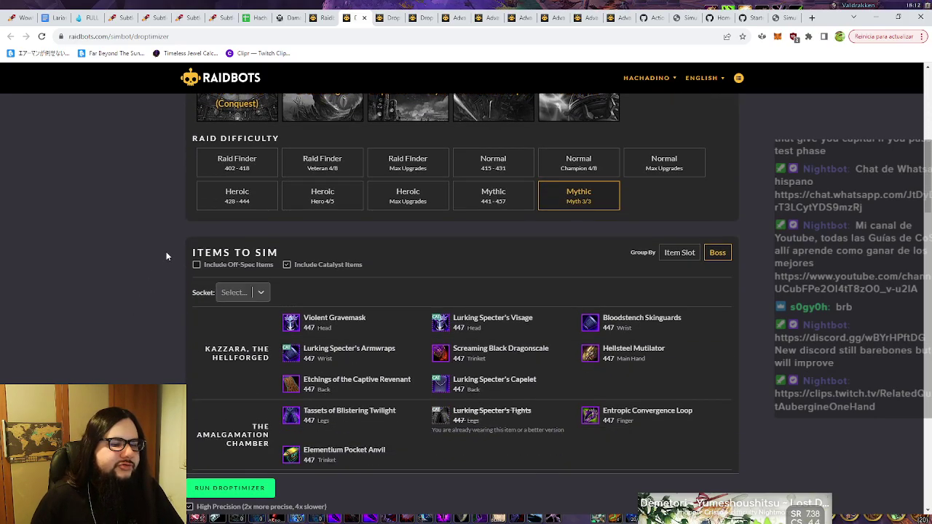
pyautogui.scroll(10, 185, 329)
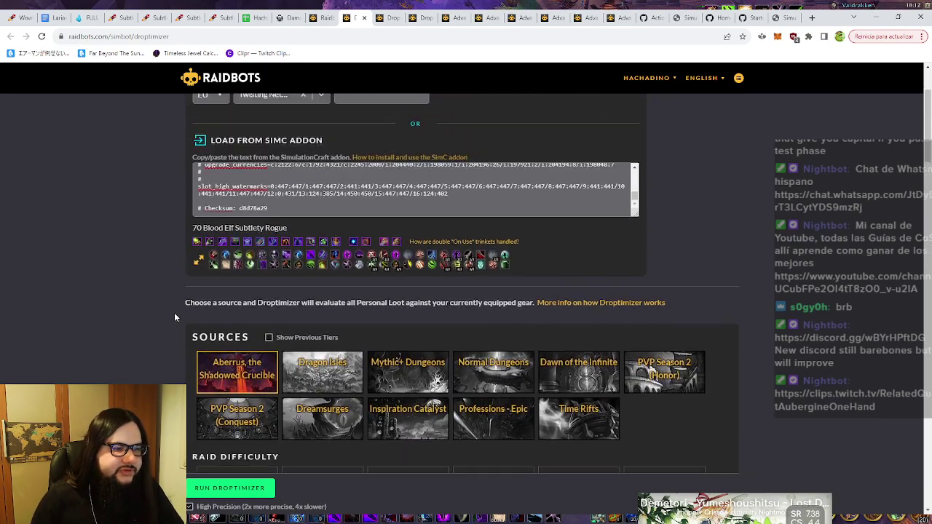
pyautogui.scroll(-1, 178, 290)
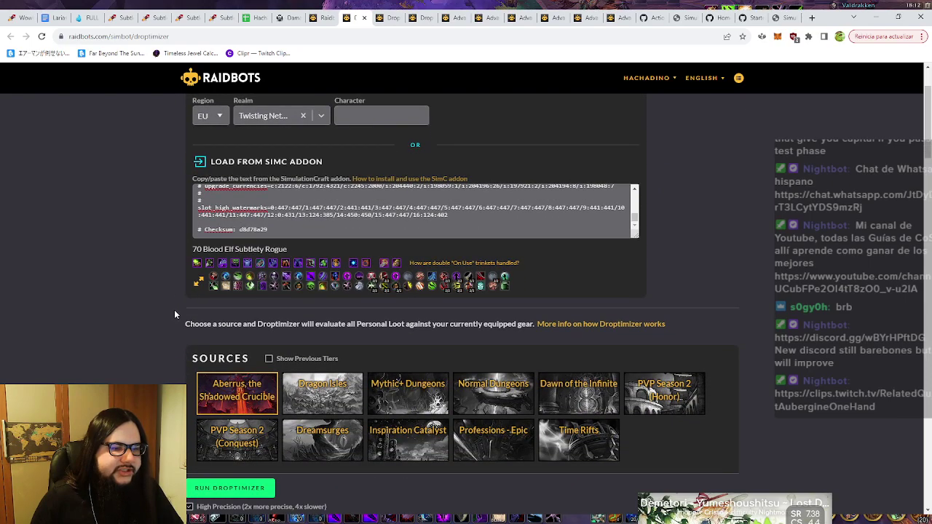
pyautogui.scroll(-2, 173, 279)
pyautogui.scroll(2, 170, 278)
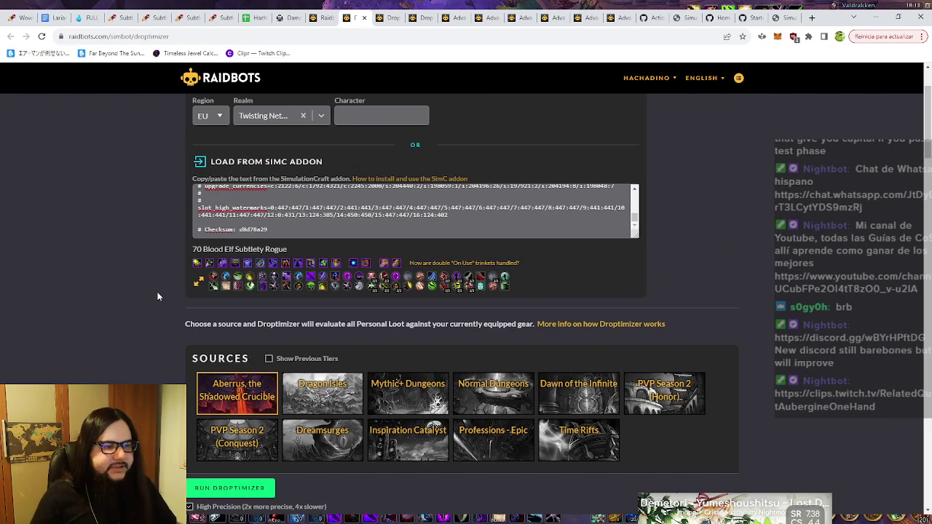
pyautogui.scroll(1, 149, 291)
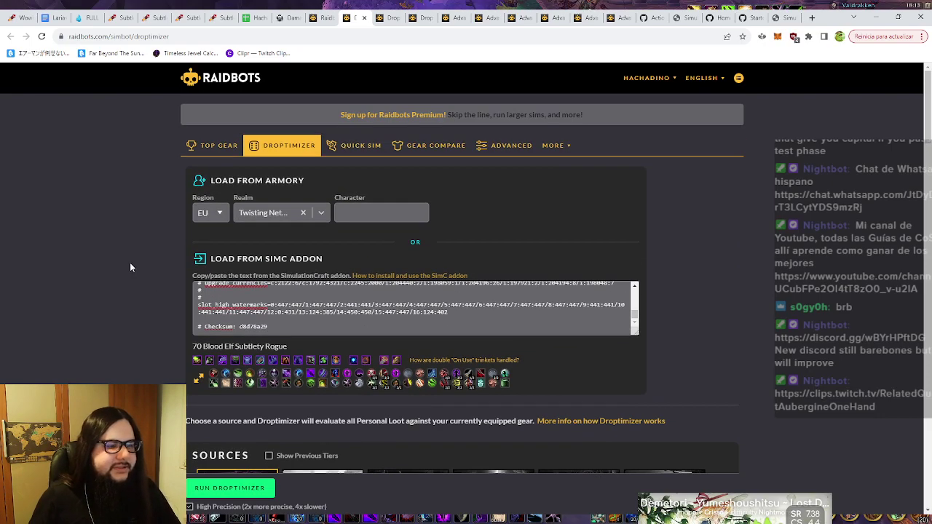
pyautogui.scroll(-1, 129, 266)
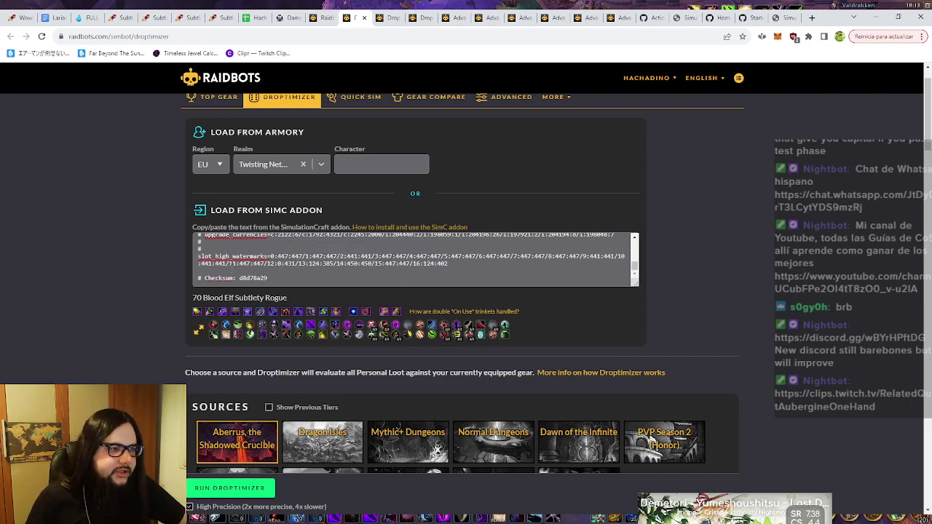
pyautogui.scroll(-2, 183, 237)
pyautogui.scroll(-4, 183, 237)
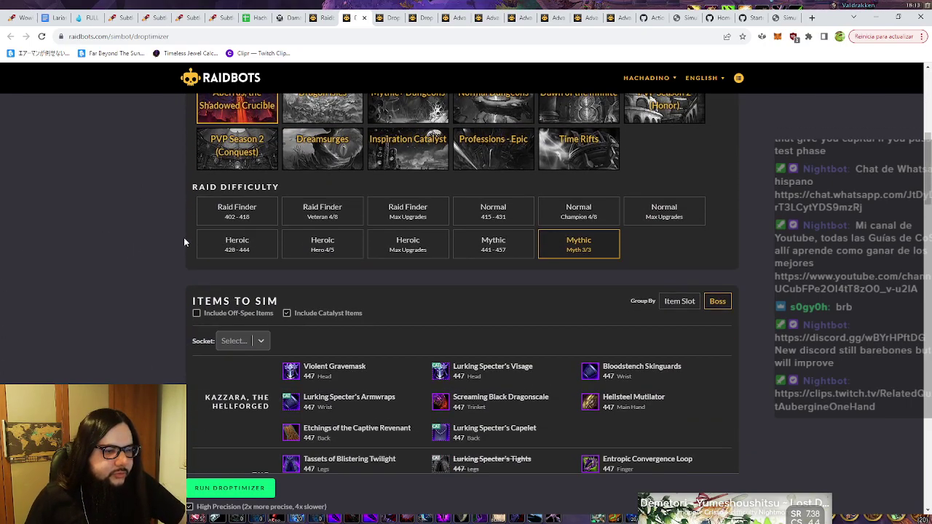
pyautogui.scroll(4, 166, 247)
pyautogui.scroll(-1, 172, 235)
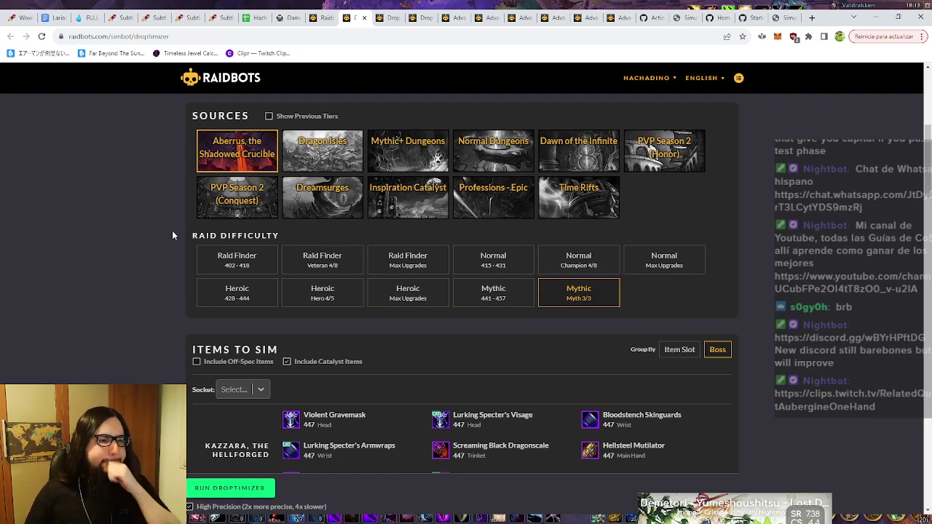
pyautogui.scroll(2, 172, 235)
pyautogui.scroll(2, 175, 239)
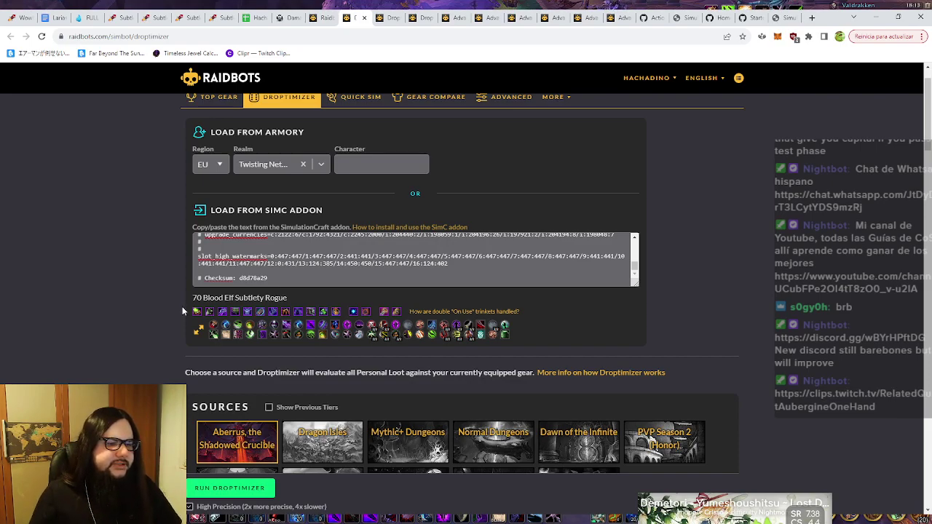
pyautogui.scroll(-5, 155, 225)
pyautogui.scroll(1, 137, 198)
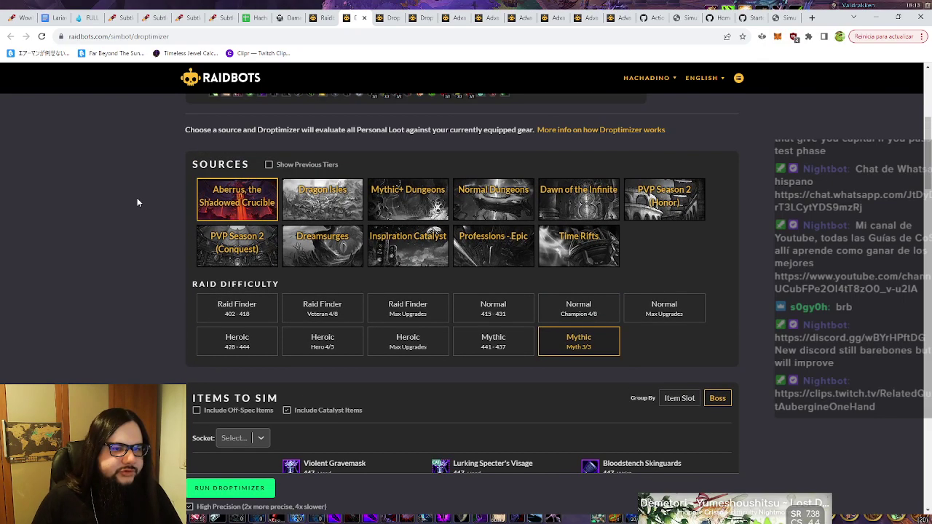
pyautogui.scroll(4, 137, 202)
pyautogui.scroll(-2, 156, 197)
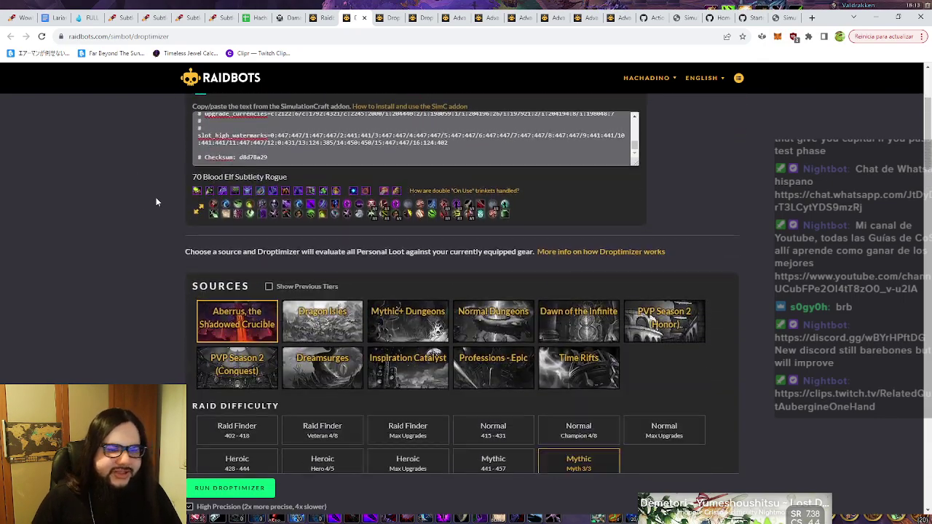
pyautogui.scroll(2, 154, 233)
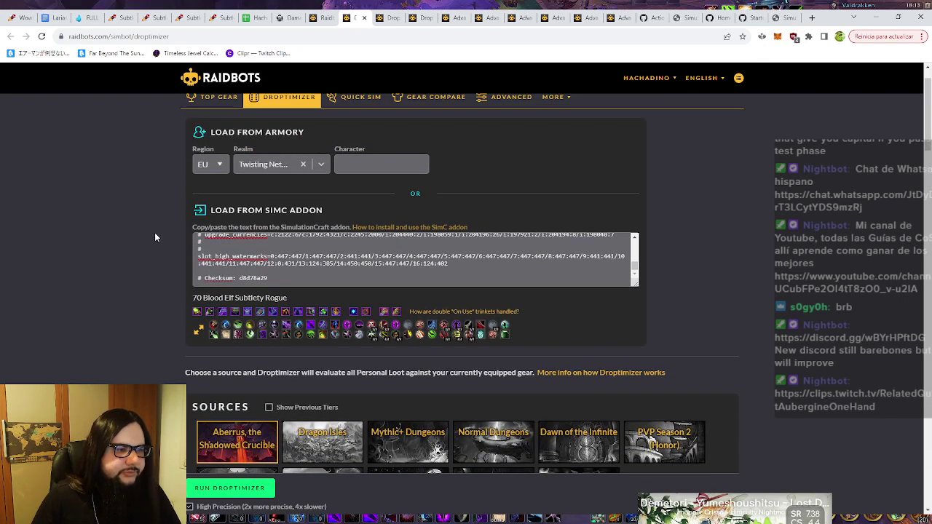
pyautogui.scroll(-3, 154, 232)
pyautogui.scroll(1, 156, 233)
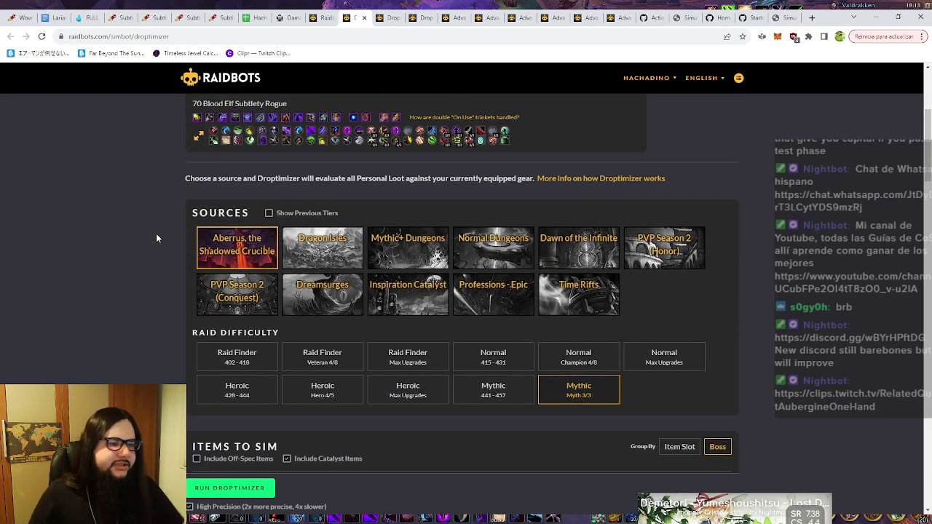
pyautogui.scroll(-1, 160, 239)
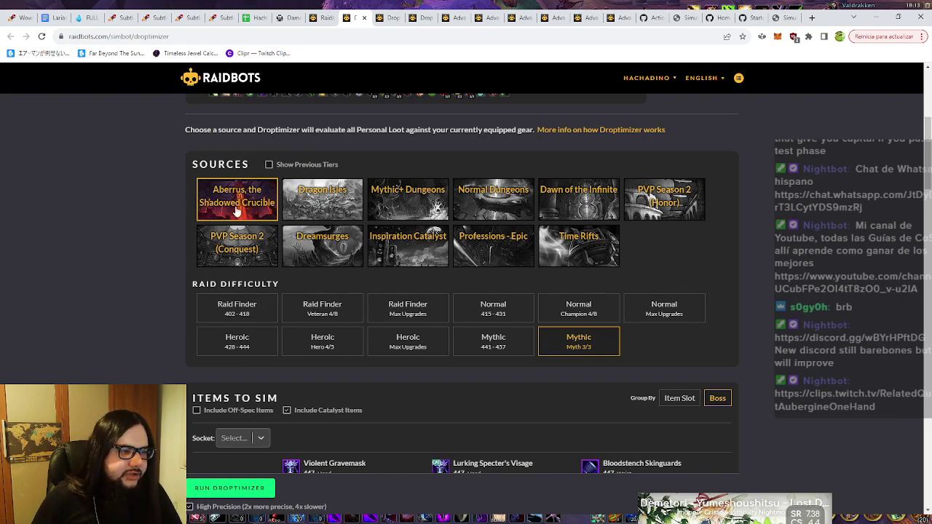
pyautogui.click(397, 204)
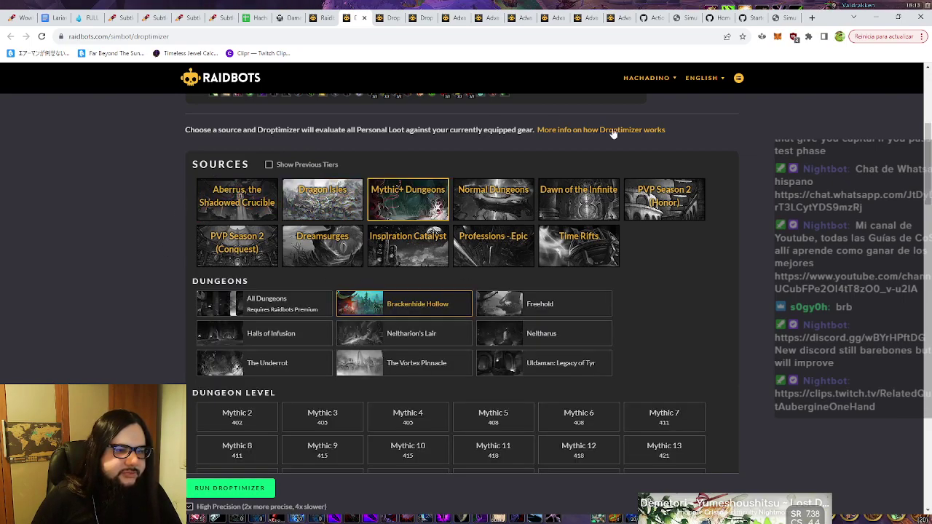
pyautogui.click(493, 212)
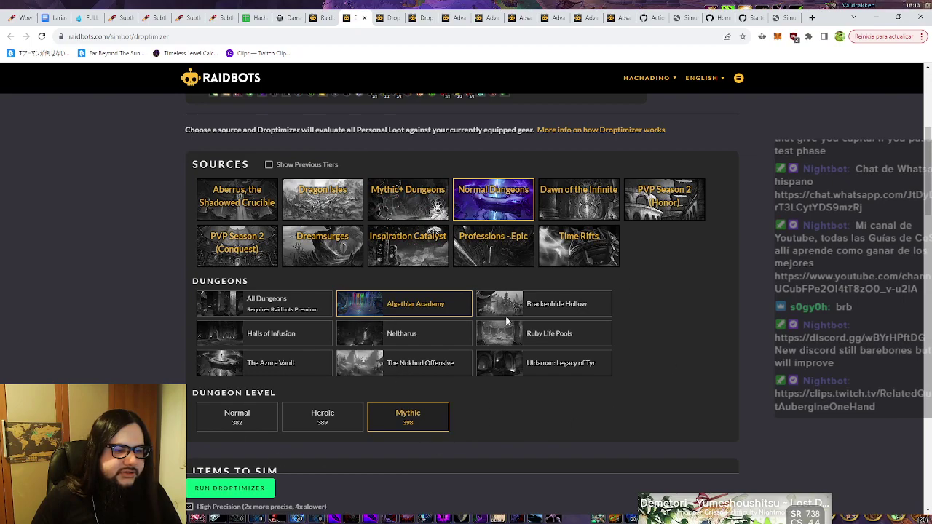
pyautogui.click(576, 188)
pyautogui.scroll(-3, 457, 354)
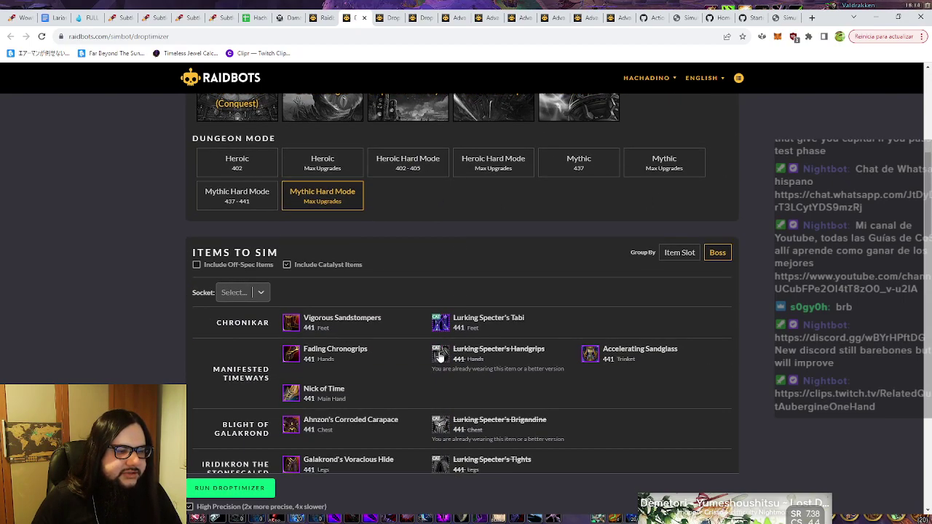
pyautogui.scroll(2, 236, 331)
pyautogui.scroll(2, 617, 391)
pyautogui.scroll(-1, 554, 379)
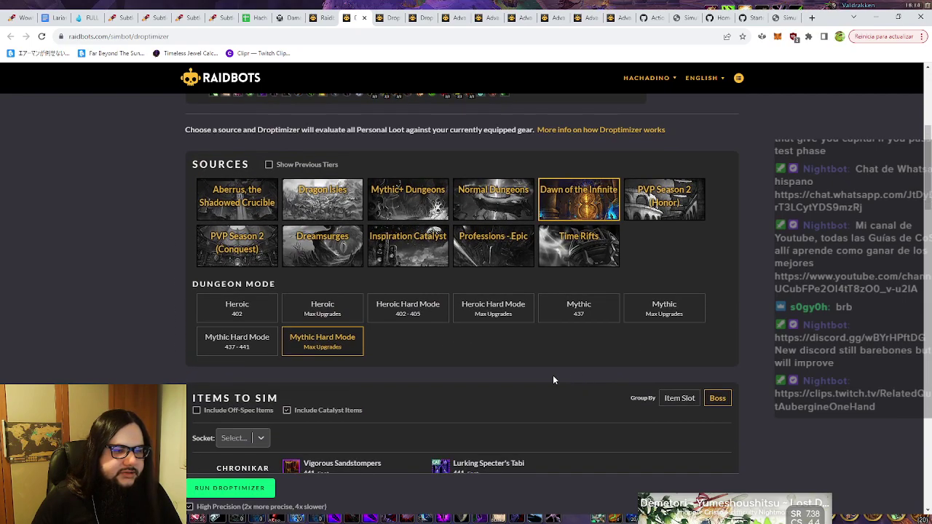
pyautogui.scroll(1, 546, 358)
pyautogui.click(335, 300)
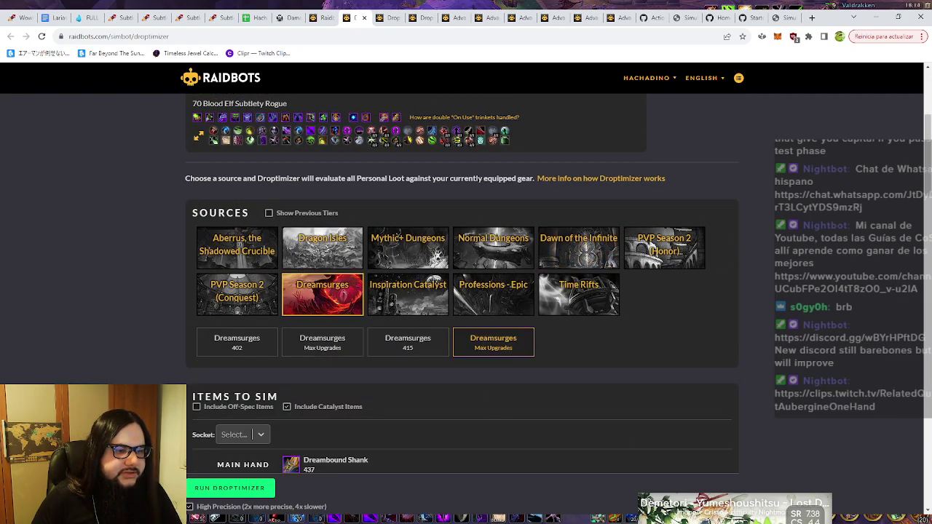
pyautogui.click(399, 298)
pyautogui.click(506, 300)
pyautogui.scroll(-5, 492, 342)
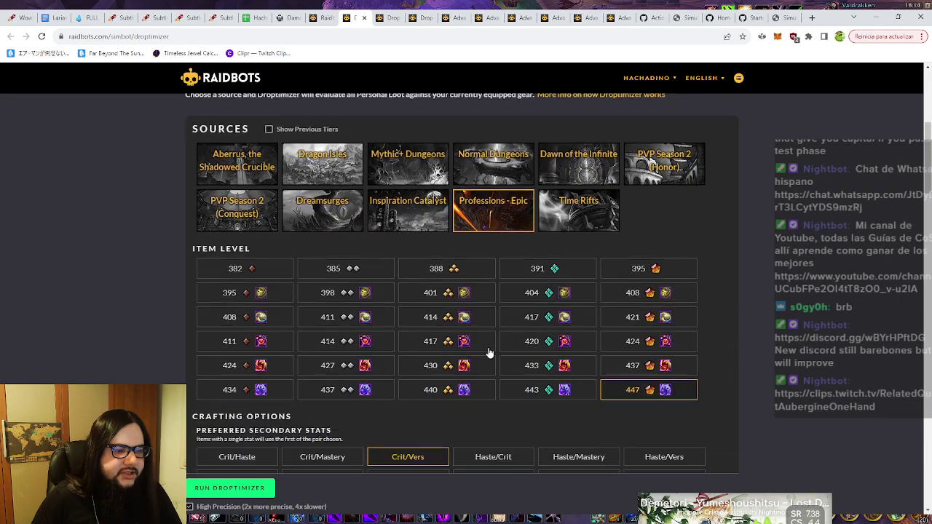
pyautogui.scroll(-2, 495, 328)
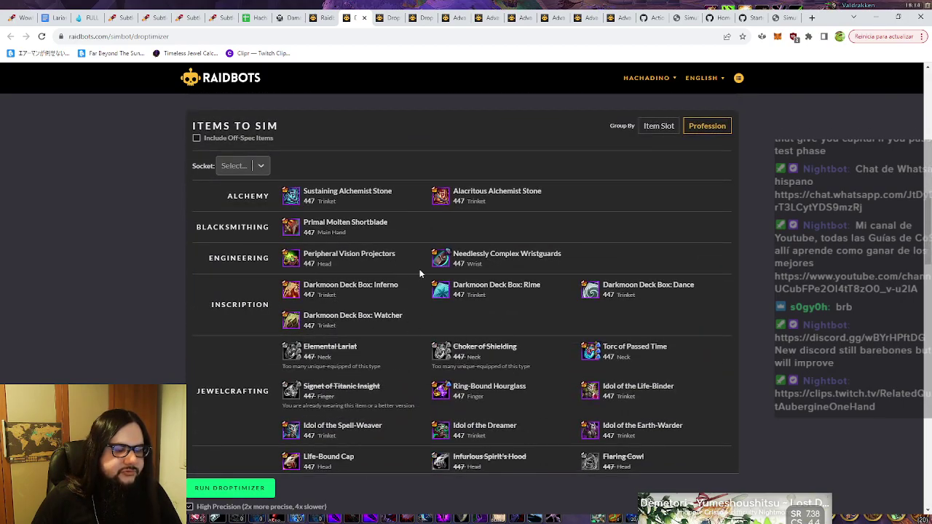
pyautogui.scroll(-6, 421, 262)
pyautogui.scroll(3, 510, 252)
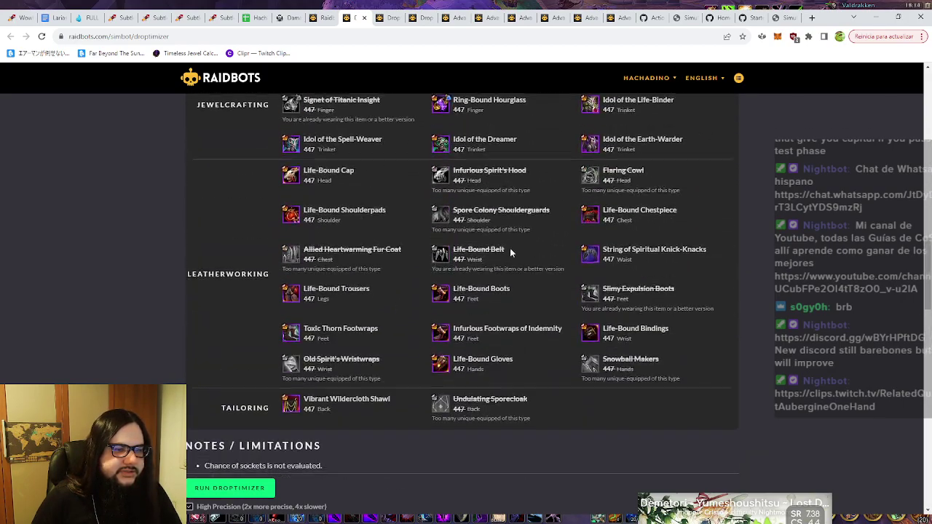
pyautogui.scroll(10, 510, 252)
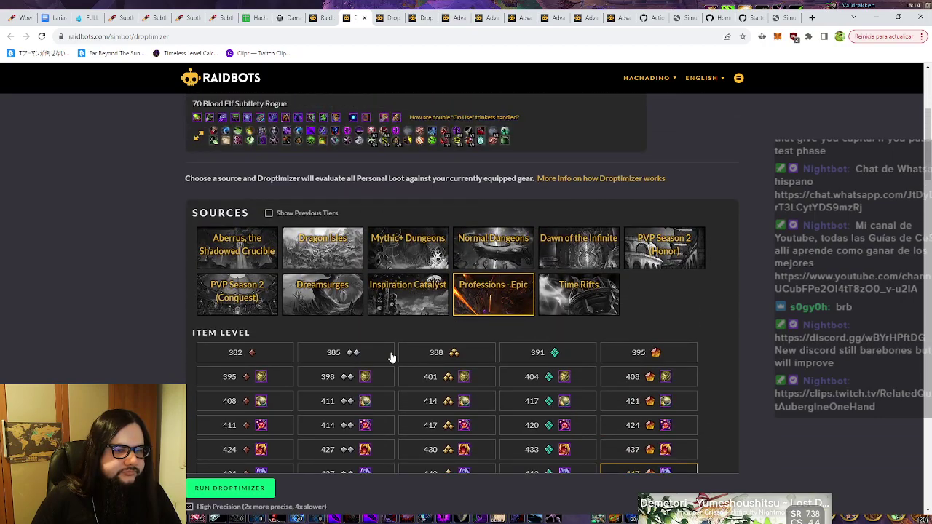
pyautogui.click(578, 295)
pyautogui.scroll(-3, 402, 348)
pyautogui.scroll(3, 427, 362)
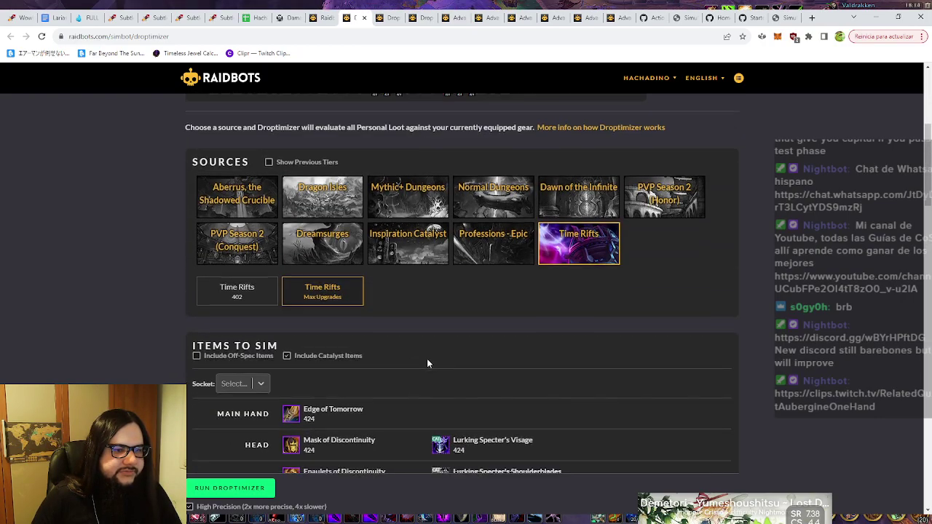
pyautogui.scroll(-5, 427, 362)
pyautogui.scroll(6, 420, 327)
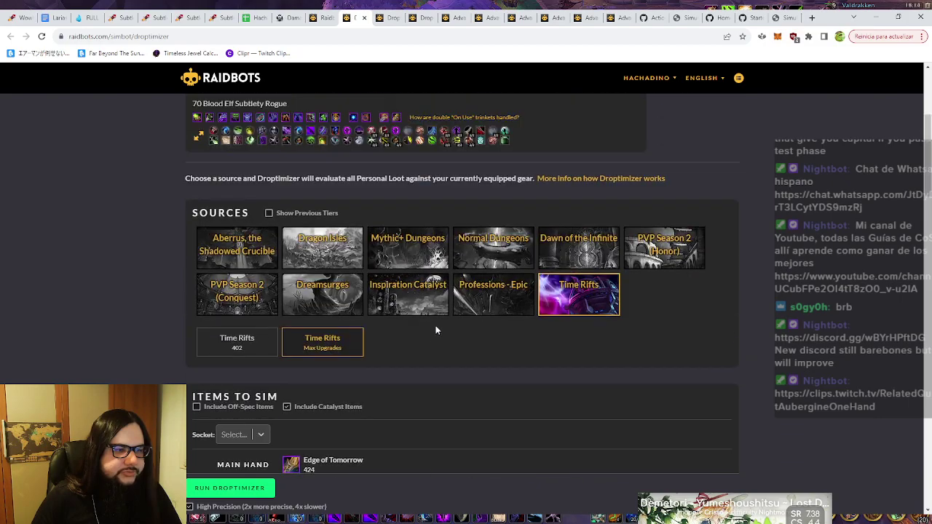
pyautogui.scroll(3, 436, 330)
pyautogui.scroll(-3, 291, 335)
pyautogui.click(224, 292)
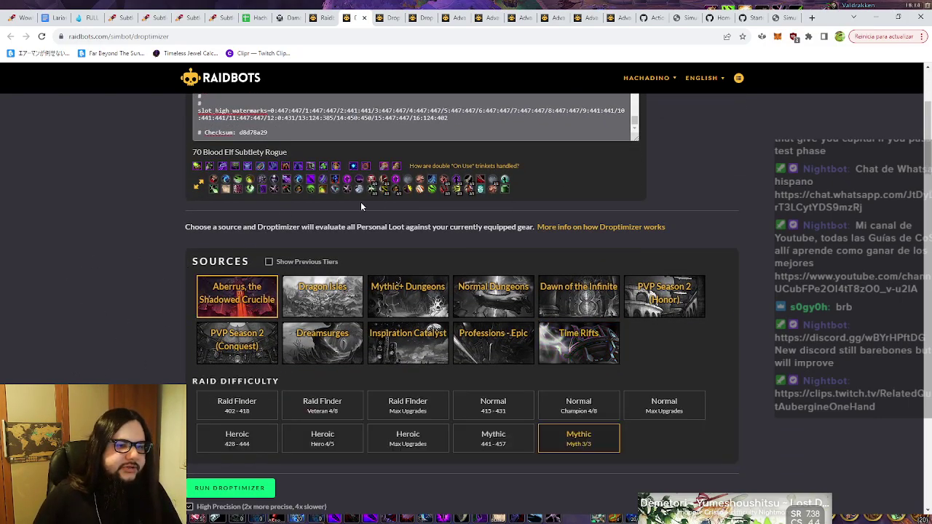
pyautogui.scroll(-2, 158, 199)
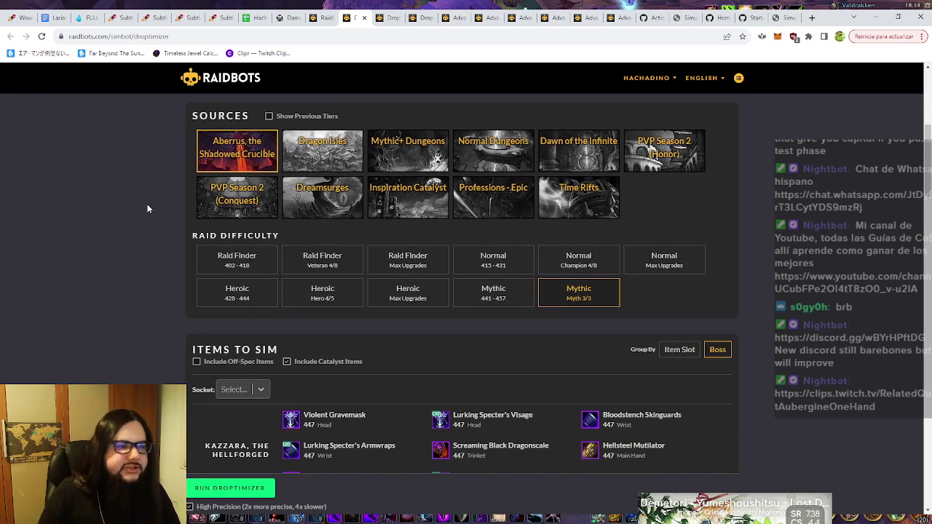
pyautogui.scroll(3, 182, 238)
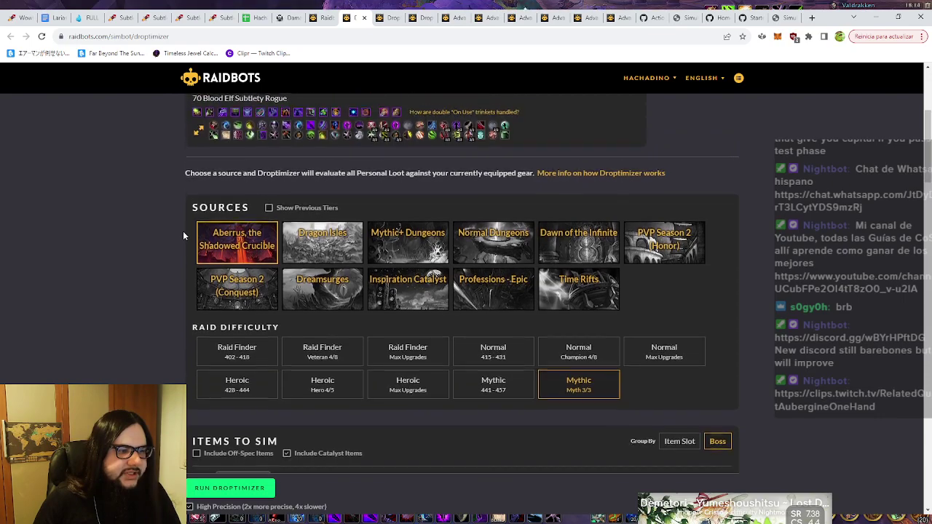
pyautogui.scroll(-1, 181, 231)
pyautogui.scroll(1, 181, 235)
pyautogui.scroll(-1, 168, 259)
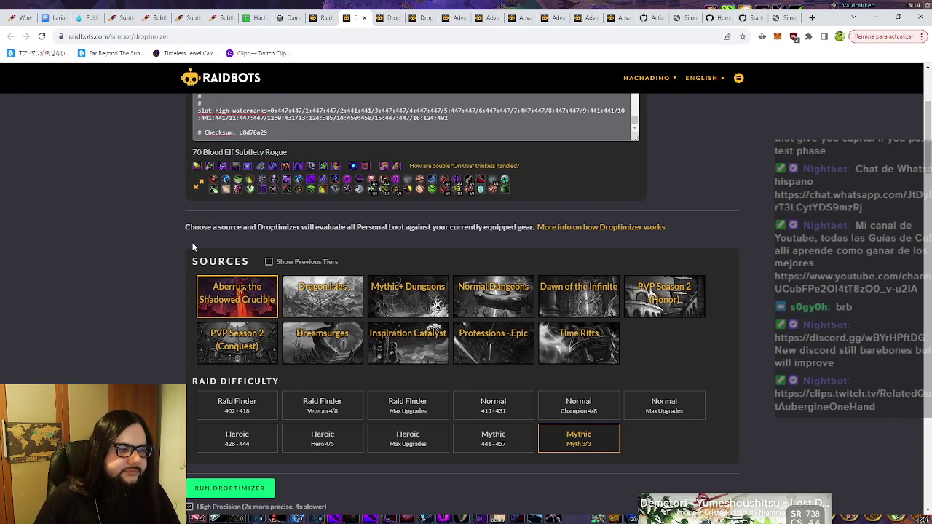
pyautogui.scroll(-1, 192, 247)
pyautogui.scroll(3, 192, 247)
pyautogui.scroll(-2, 192, 248)
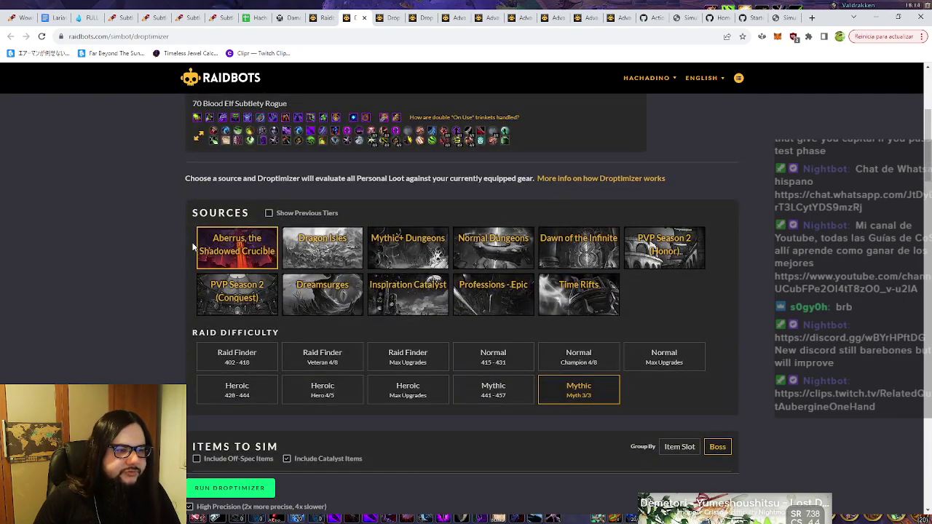
pyautogui.scroll(3, 193, 247)
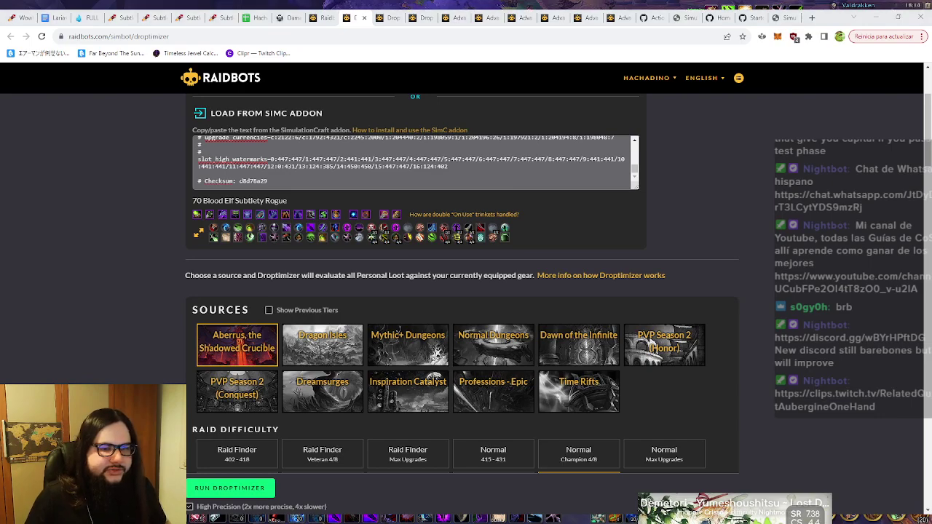
pyautogui.hotkey('alt', 'Tab')
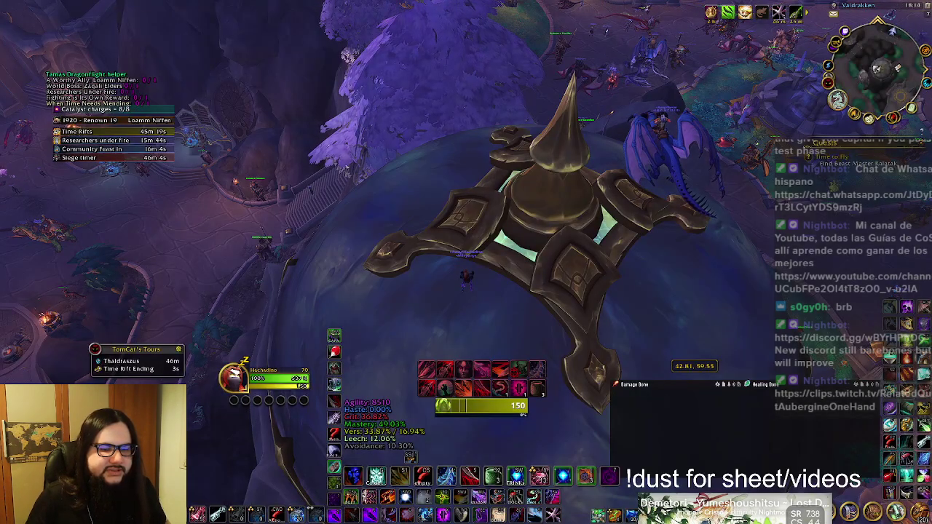
# - Run /simc in World of Warcraft to export the profile, then return to Raidbots
pyautogui.press('w')
pyautogui.press('w')
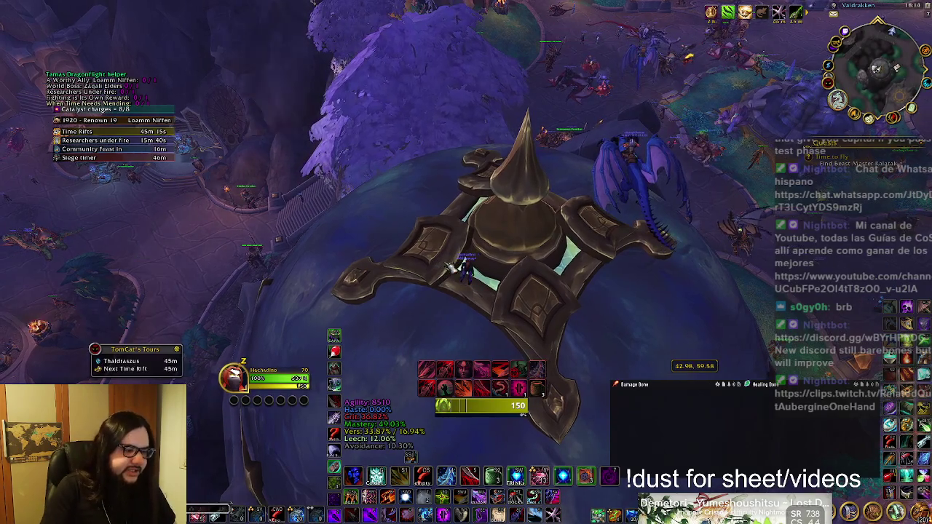
pyautogui.write('/simc')
pyautogui.press('Return')
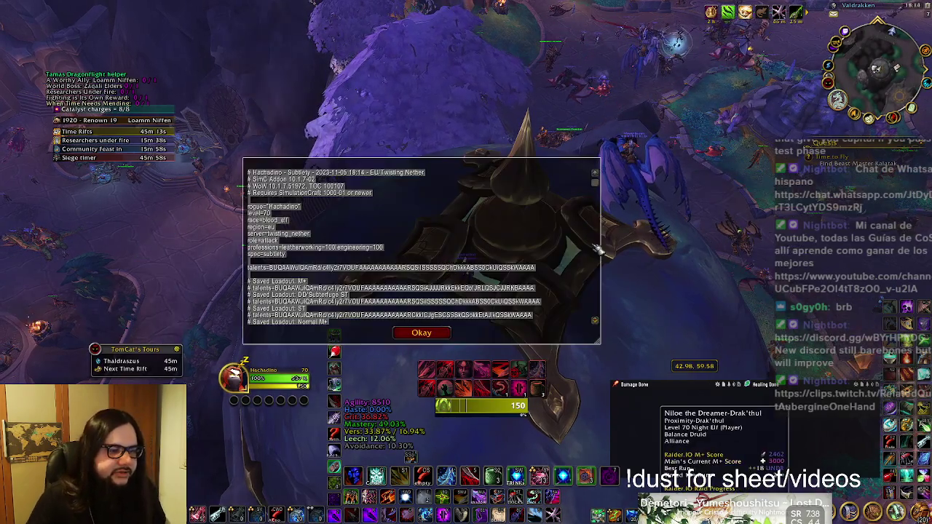
pyautogui.click(421, 332)
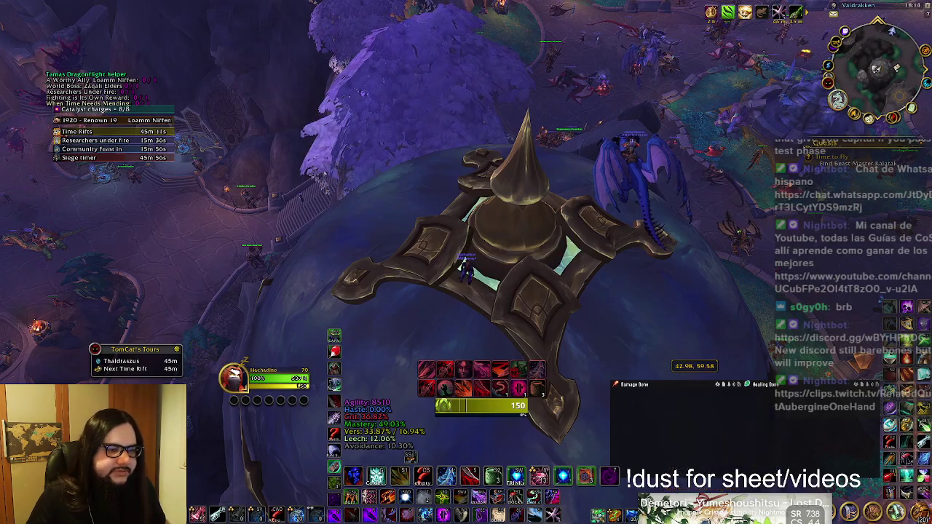
pyautogui.hotkey('alt', 'Tab')
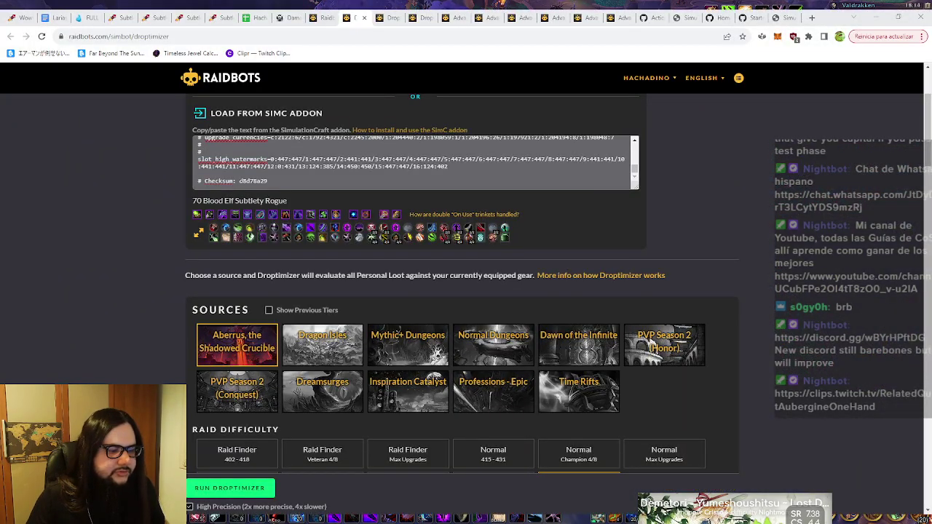
pyautogui.scroll(1, 348, 295)
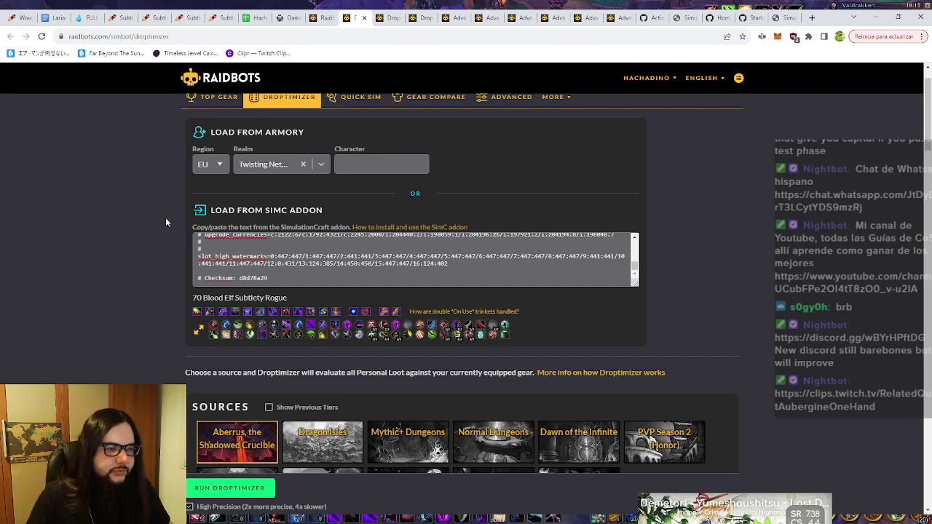
pyautogui.scroll(-3, 146, 186)
pyautogui.scroll(2, 143, 218)
pyautogui.scroll(-2, 151, 268)
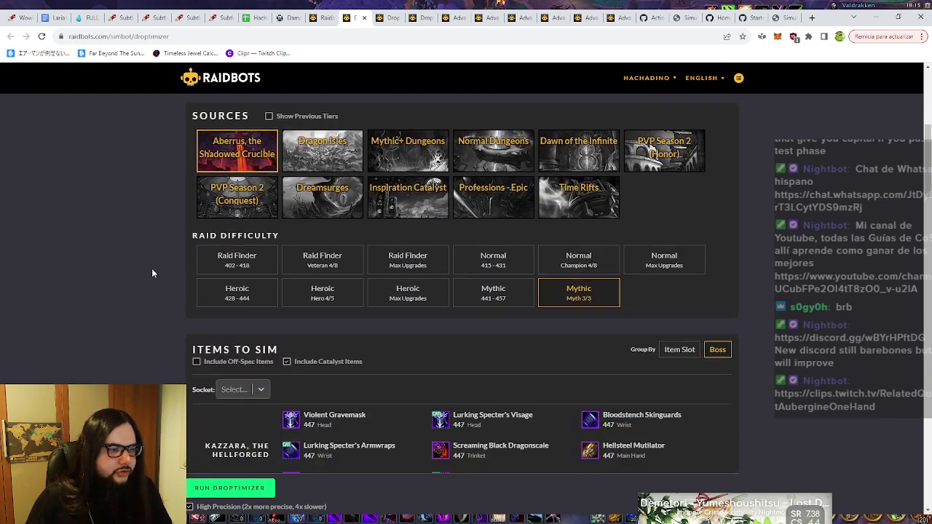
pyautogui.scroll(-1, 152, 268)
pyautogui.scroll(-3, 151, 273)
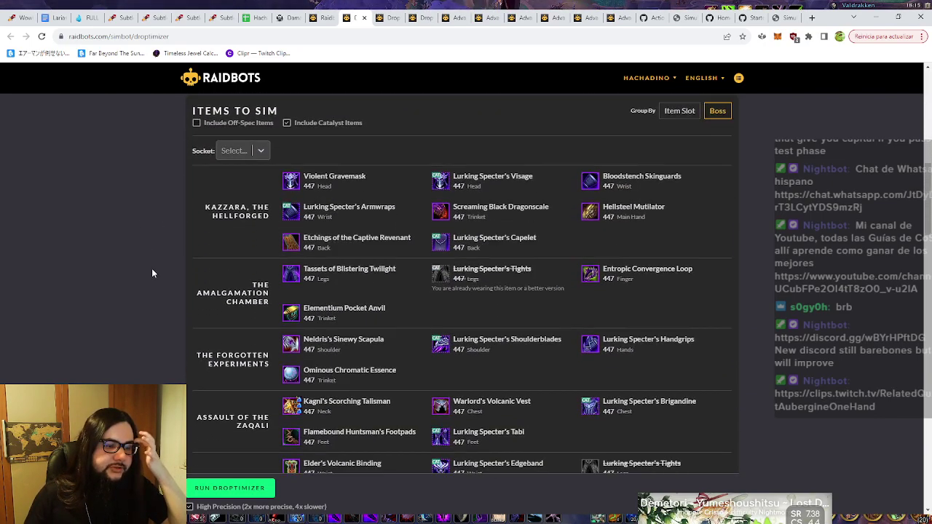
pyautogui.scroll(-2, 546, 277)
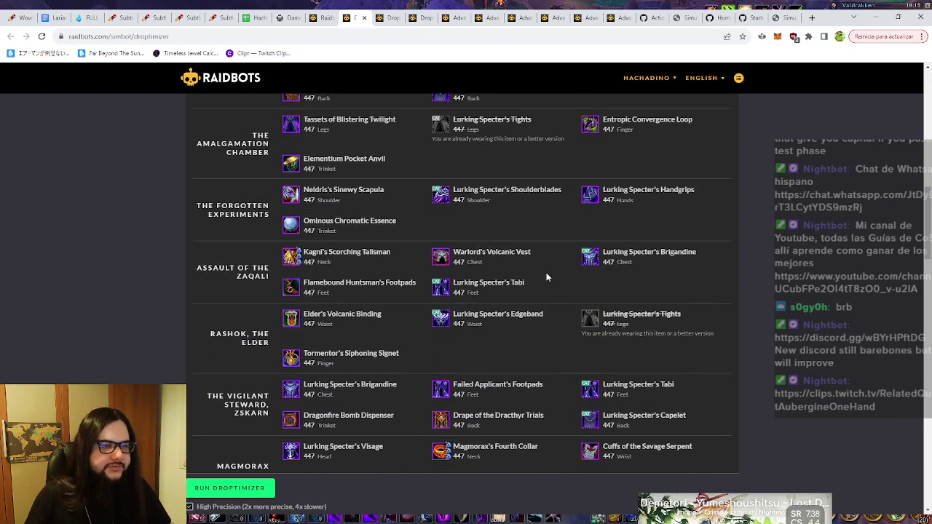
# - Switch to the second report and uncheck Relative DPS to show absolute boss gains
pyautogui.click(391, 16)
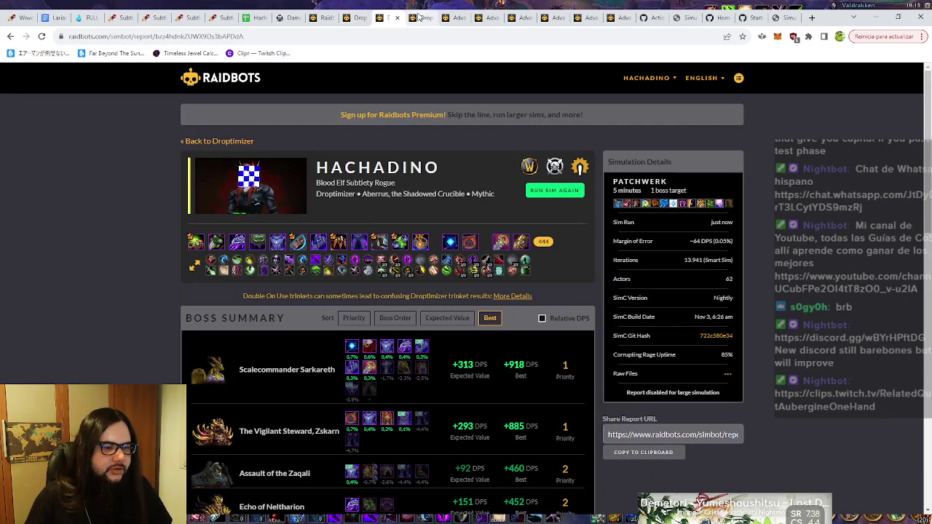
pyautogui.click(420, 16)
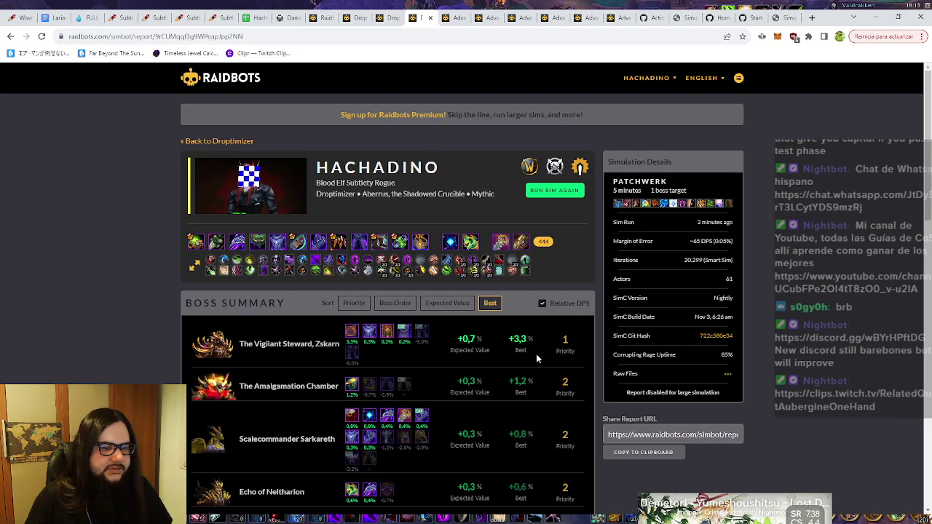
pyautogui.click(541, 304)
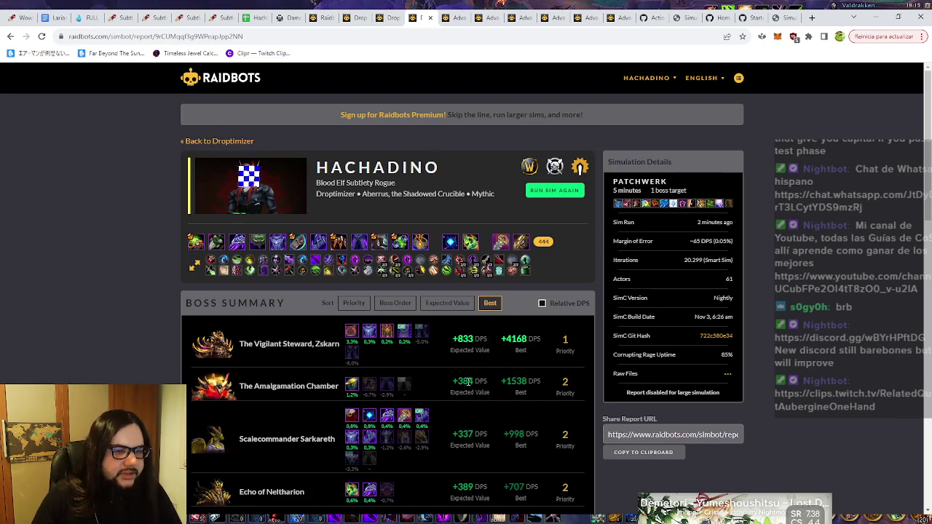
# - Inspect the trinket tooltips, then return to the first Droptimizer report
pyautogui.moveTo(472, 246)
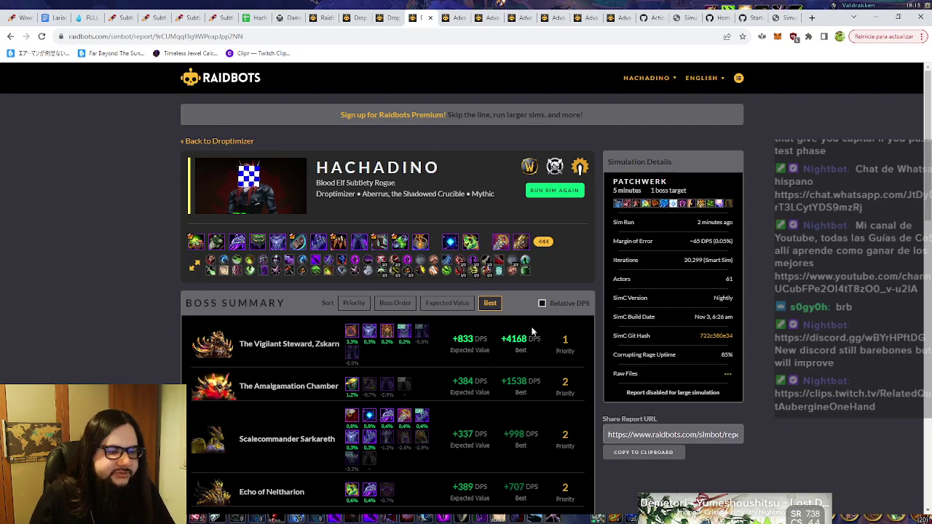
pyautogui.moveTo(353, 333)
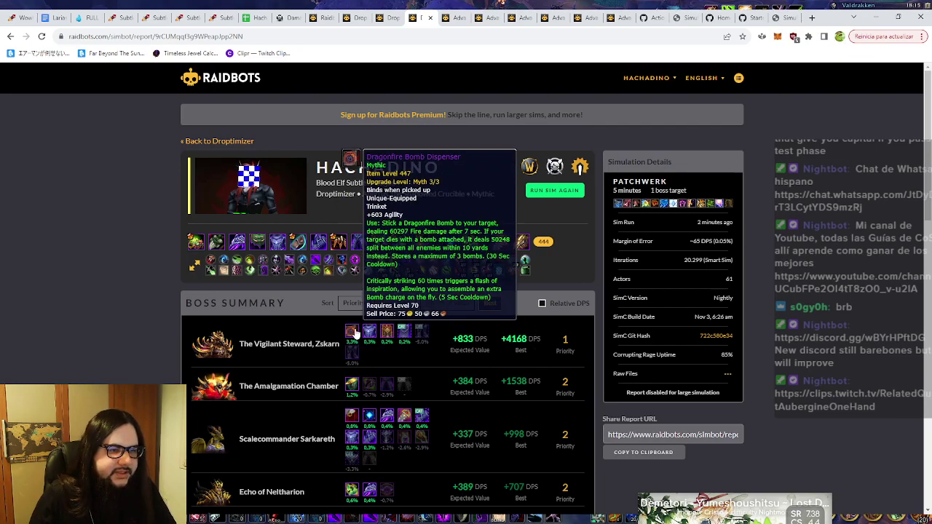
pyautogui.moveTo(351, 391)
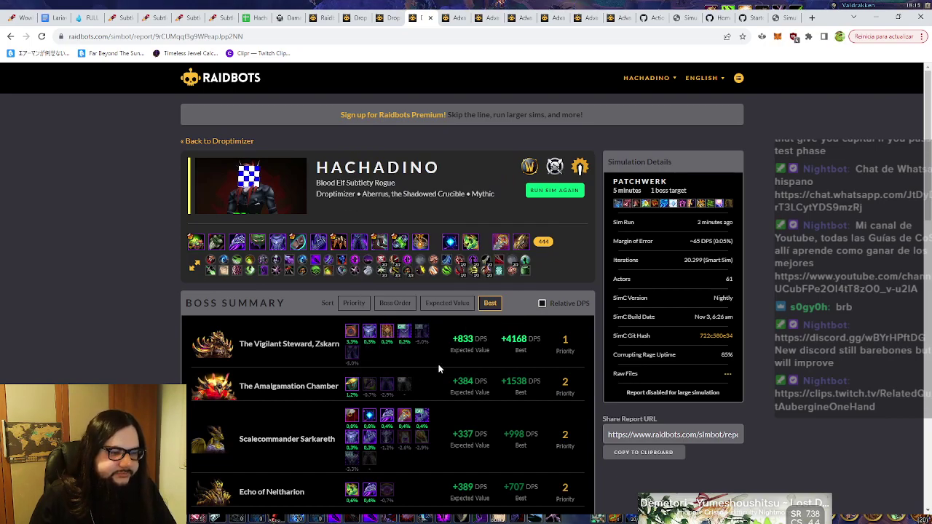
pyautogui.click(390, 16)
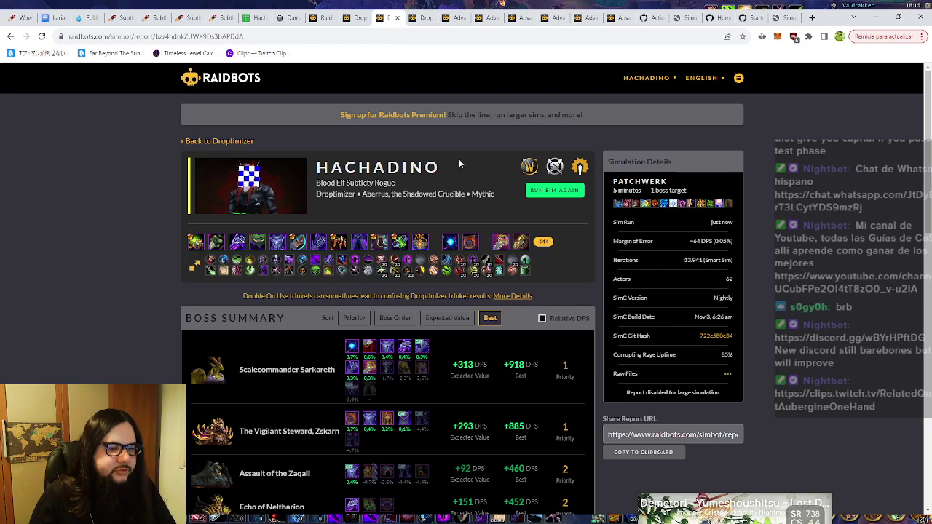
# - Review the item upgrades down to the DPS list, led by Beacon to the Beyond at +918
pyautogui.moveTo(470, 248)
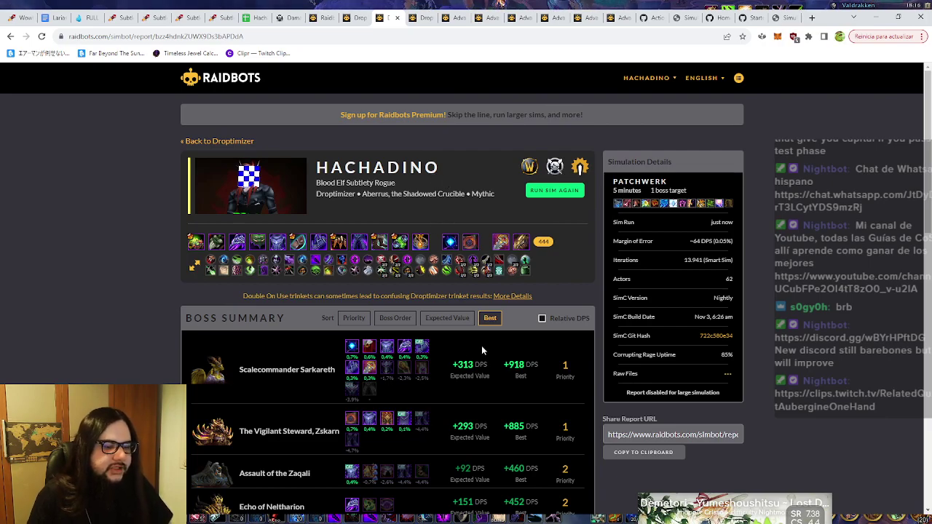
pyautogui.scroll(-1, 482, 348)
pyautogui.scroll(-3, 481, 345)
pyautogui.scroll(3, 466, 334)
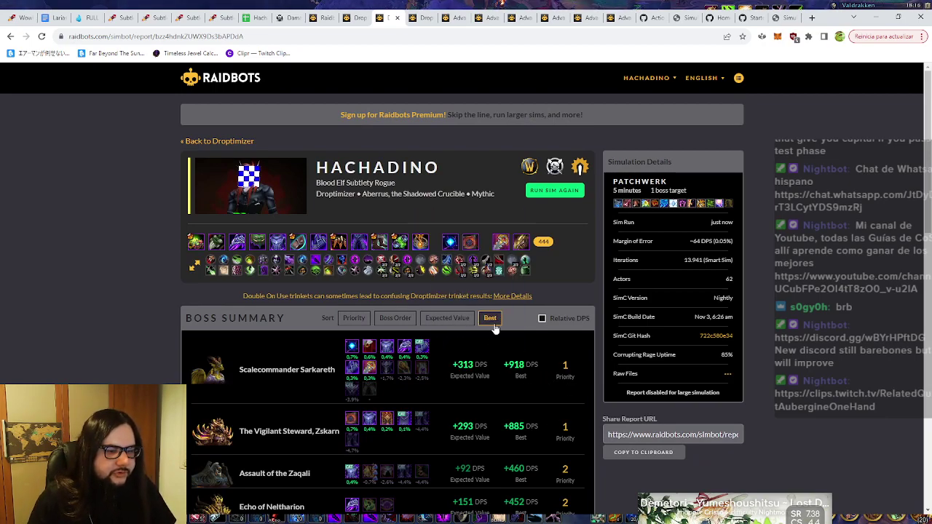
pyautogui.scroll(-2, 474, 376)
pyautogui.scroll(1, 474, 376)
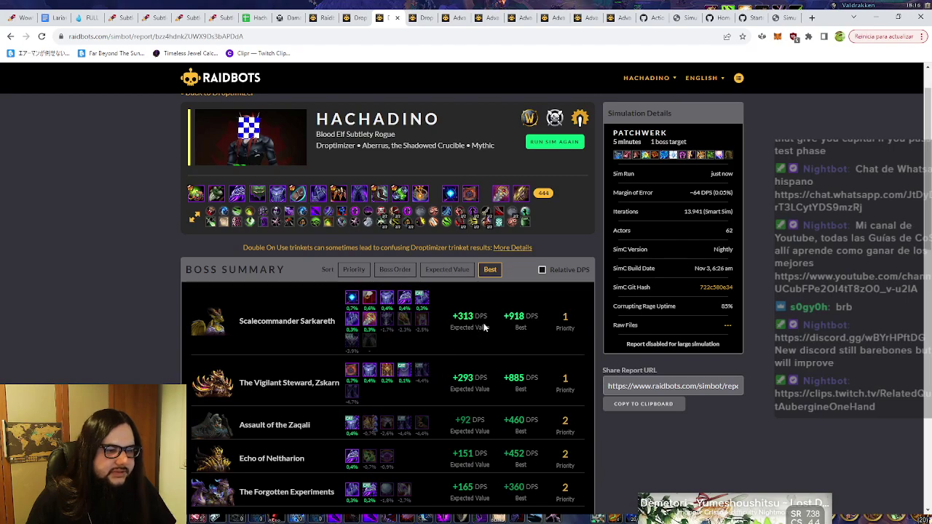
pyautogui.moveTo(386, 299)
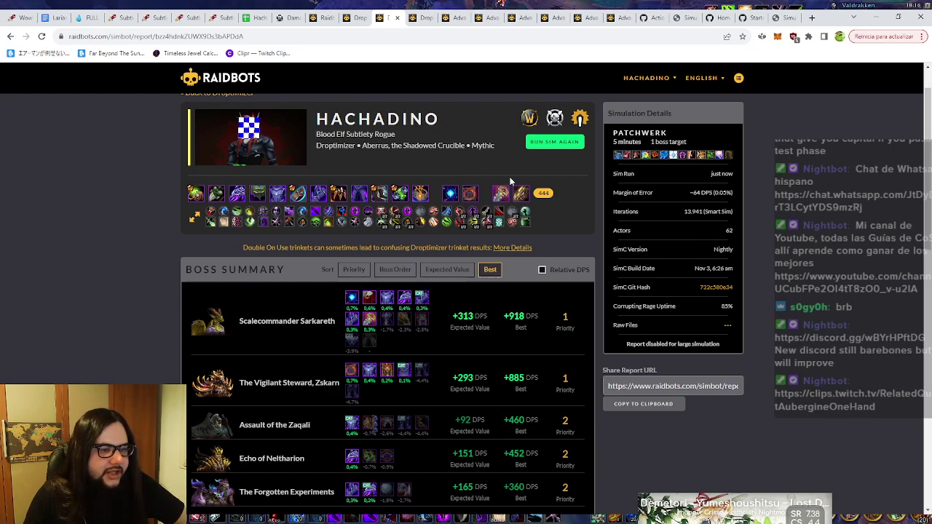
pyautogui.moveTo(477, 198)
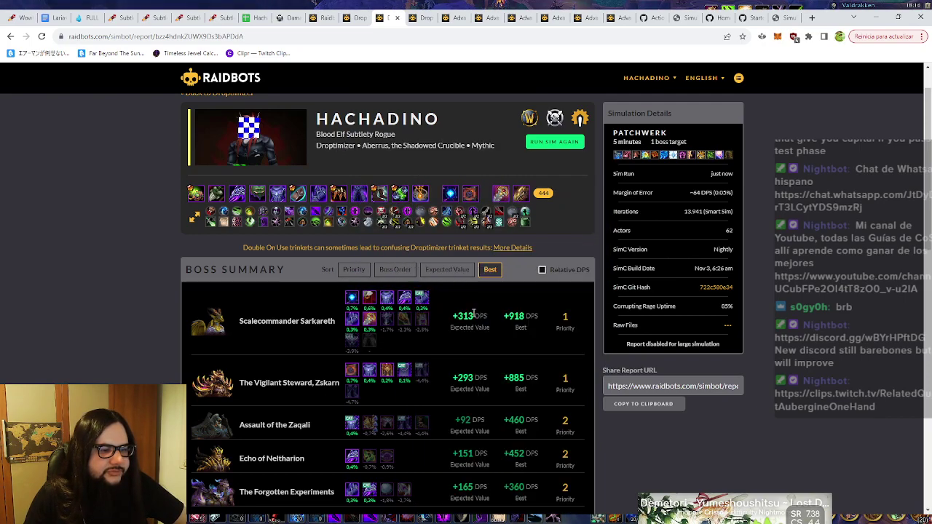
pyautogui.scroll(-15, 599, 259)
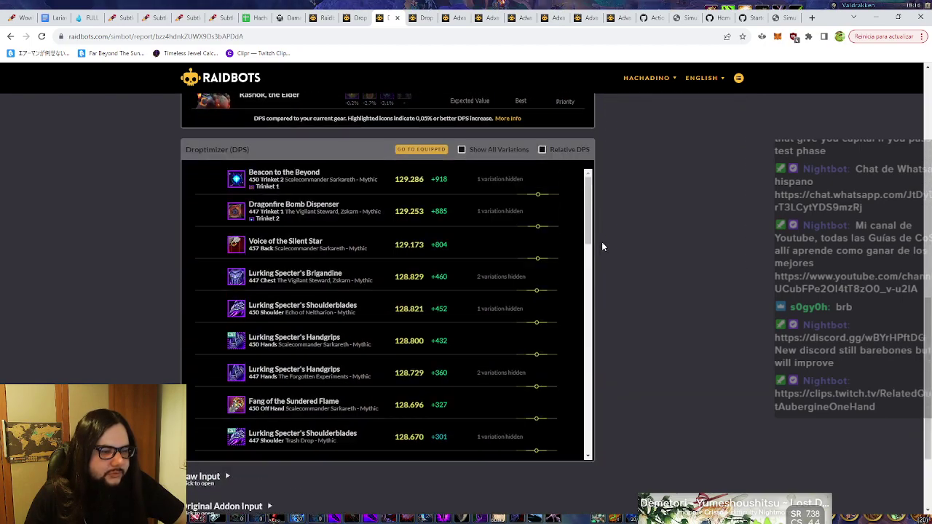
pyautogui.scroll(3, 618, 263)
pyautogui.scroll(-2, 618, 263)
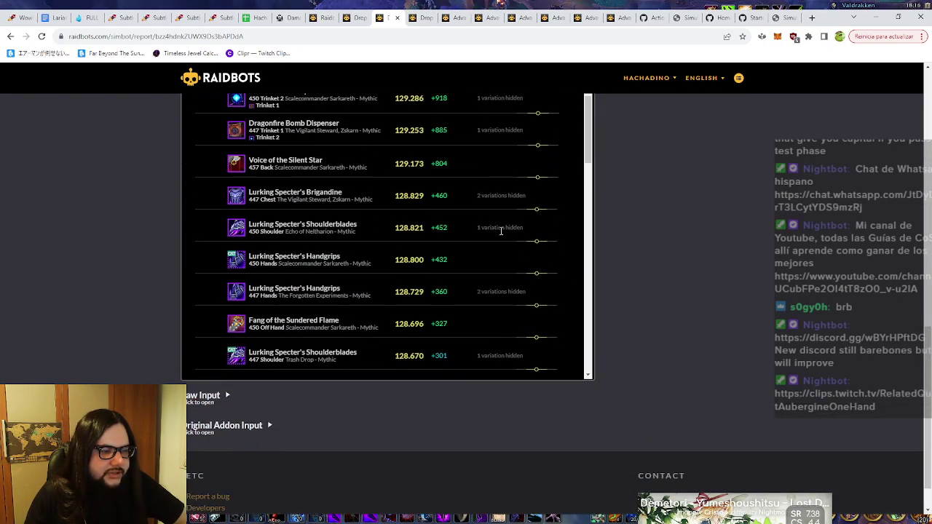
pyautogui.scroll(-2, 500, 231)
pyautogui.scroll(-2, 499, 231)
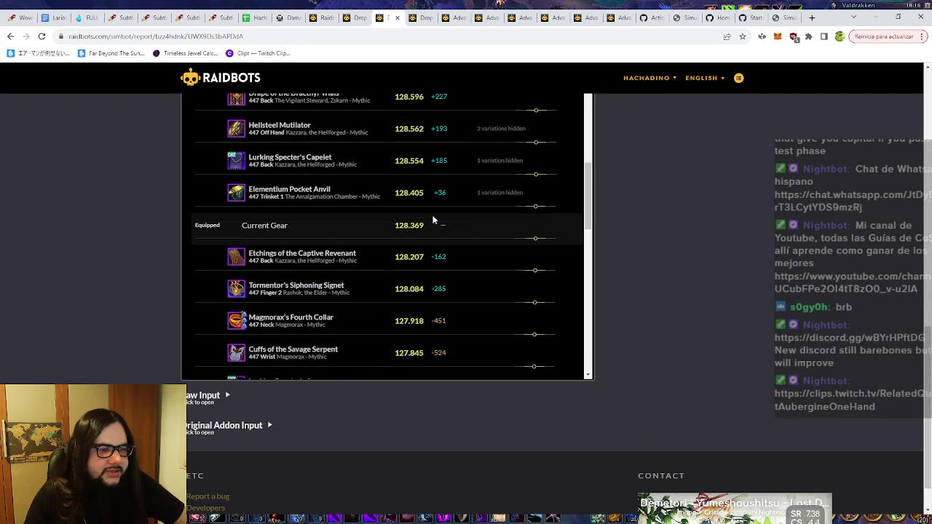
pyautogui.scroll(2, 129, 269)
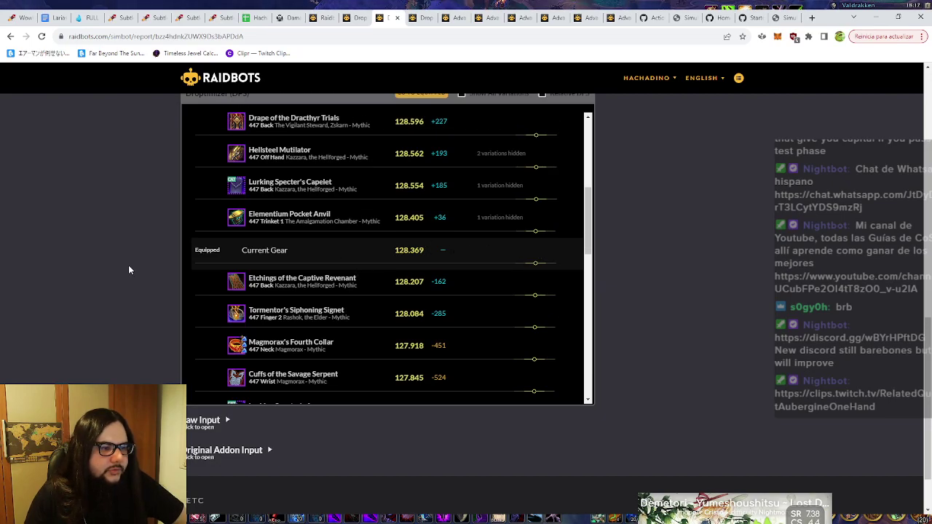
pyautogui.scroll(2, 478, 330)
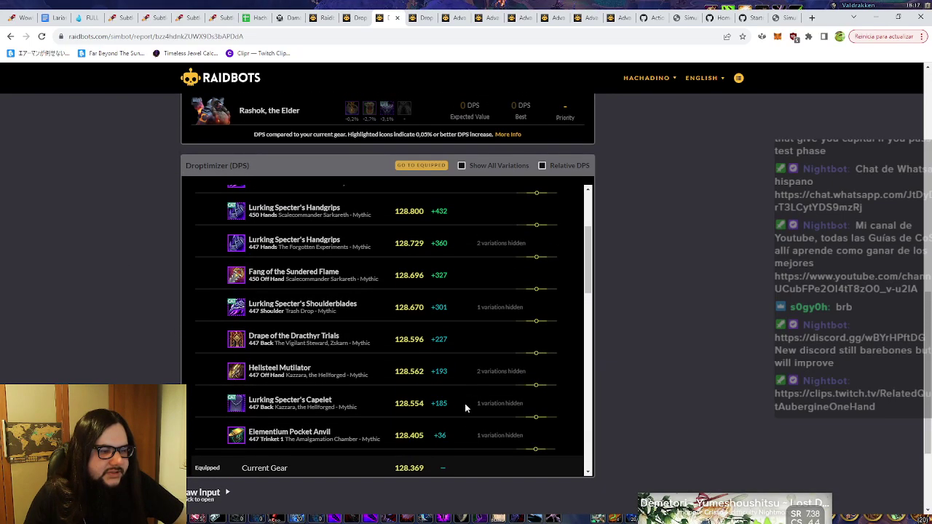
pyautogui.scroll(2, 463, 409)
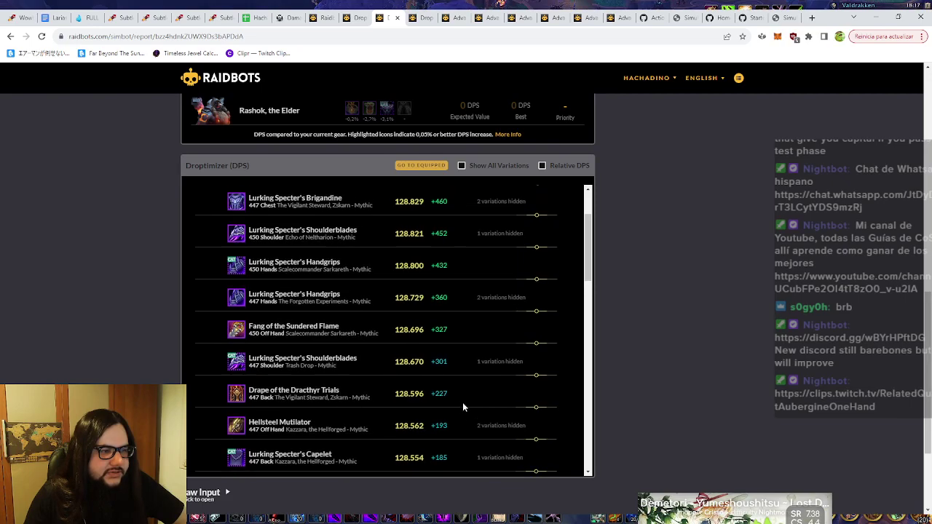
pyautogui.scroll(4, 460, 386)
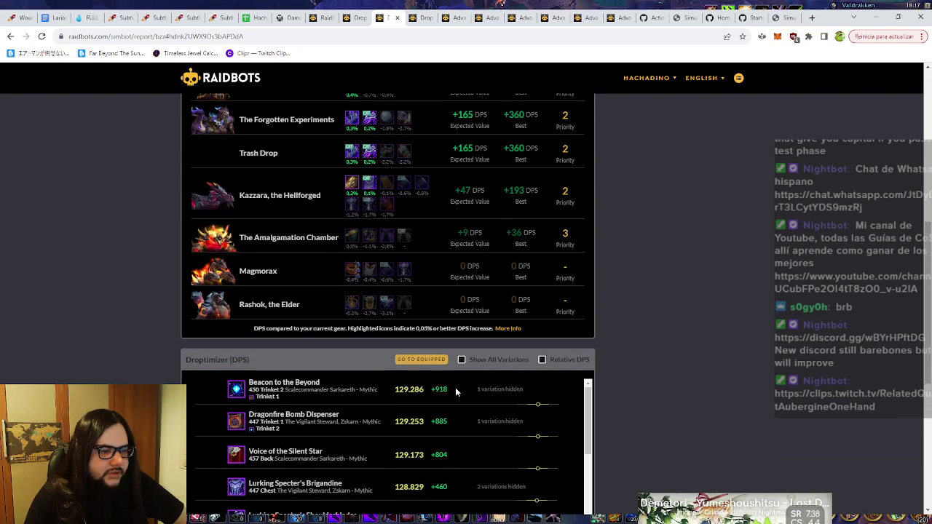
pyautogui.hotkey('ctrl', 'Tab')
pyautogui.scroll(-6, 76, 370)
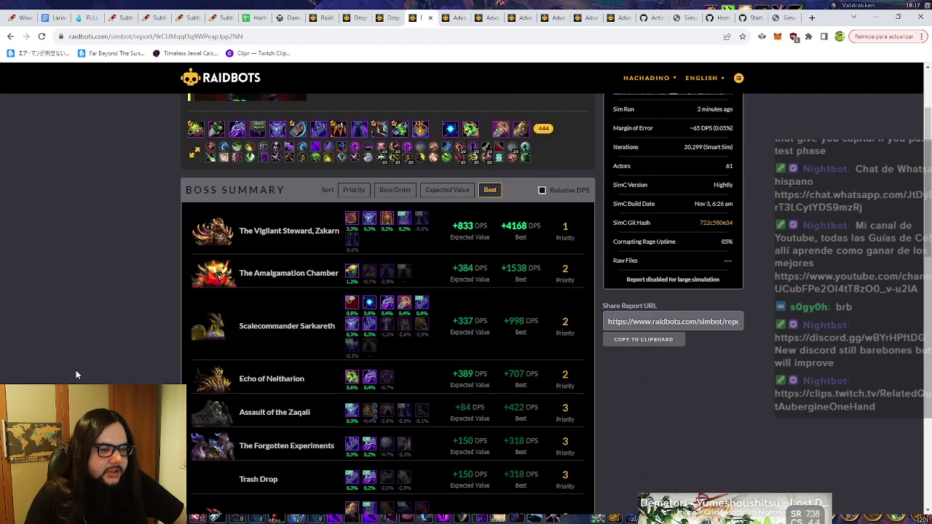
pyautogui.scroll(-3, 102, 335)
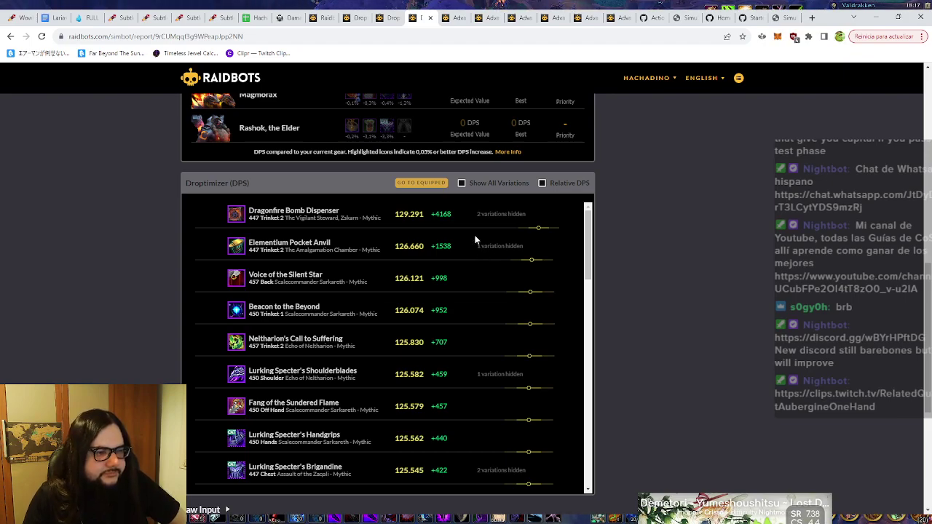
pyautogui.scroll(-5, 481, 252)
pyautogui.scroll(1, 452, 291)
pyautogui.scroll(5, 481, 379)
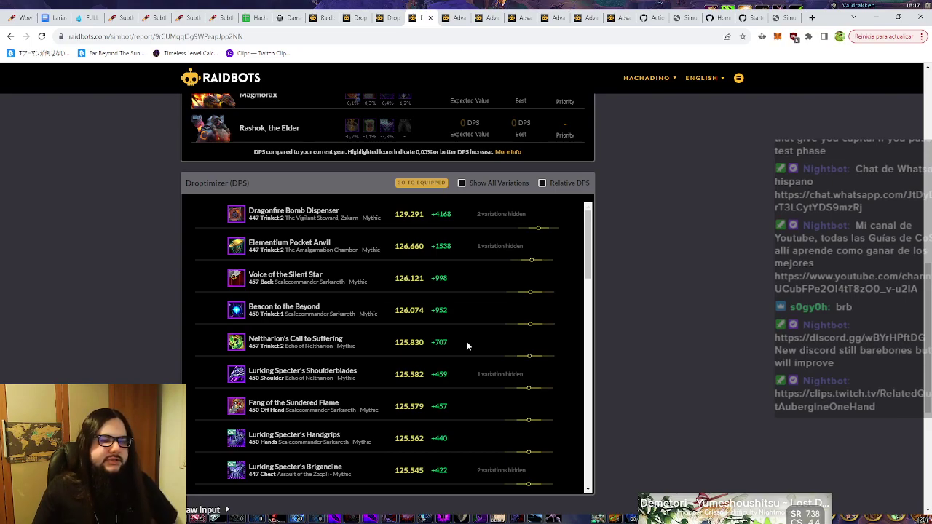
pyautogui.scroll(6, 152, 230)
pyautogui.scroll(3, 152, 230)
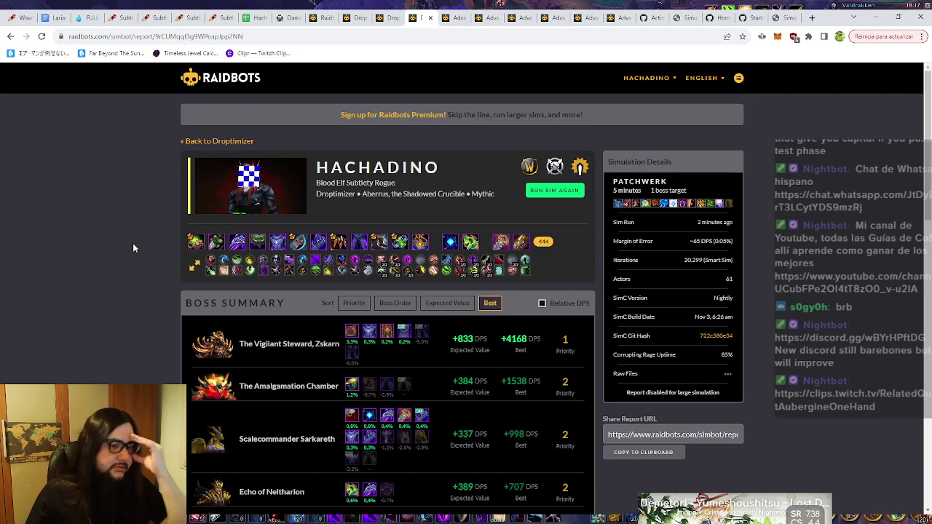
pyautogui.scroll(-12, 132, 243)
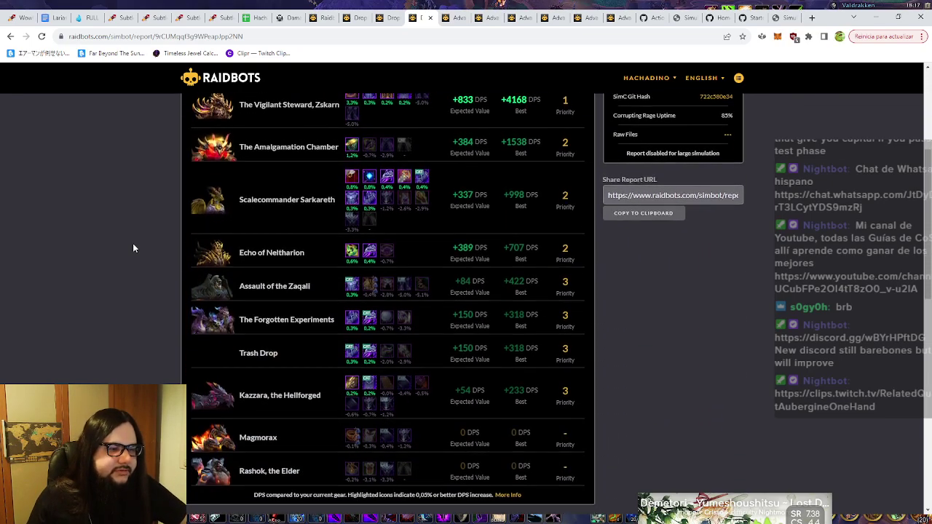
pyautogui.scroll(5, 139, 247)
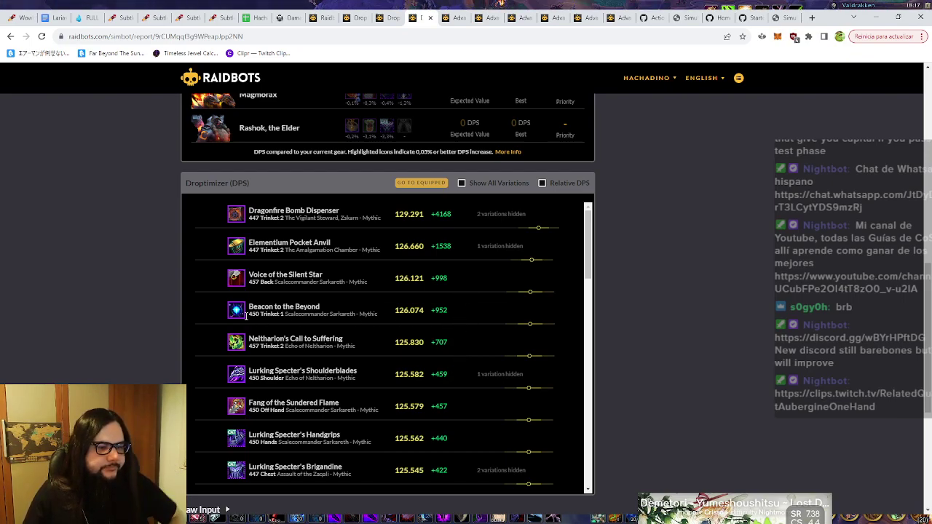
pyautogui.scroll(8, 141, 286)
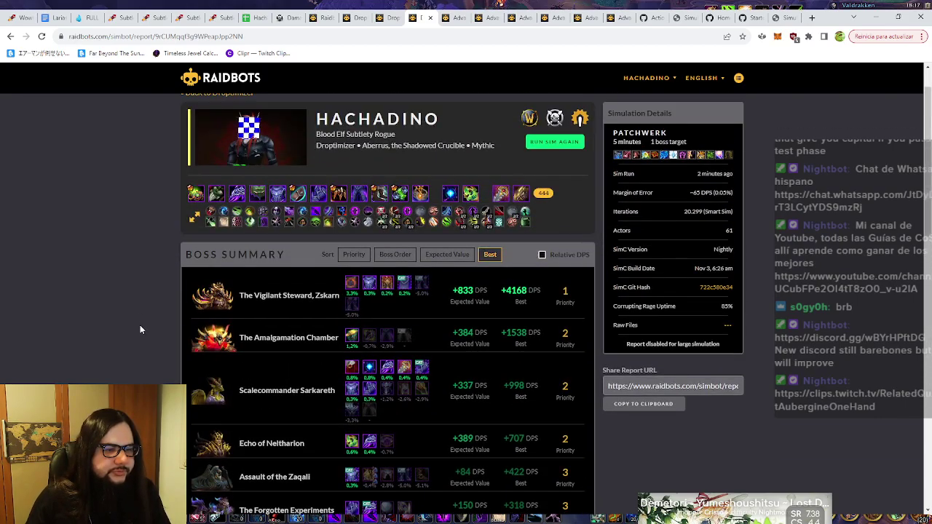
pyautogui.scroll(-2, 143, 321)
pyautogui.scroll(3, 143, 321)
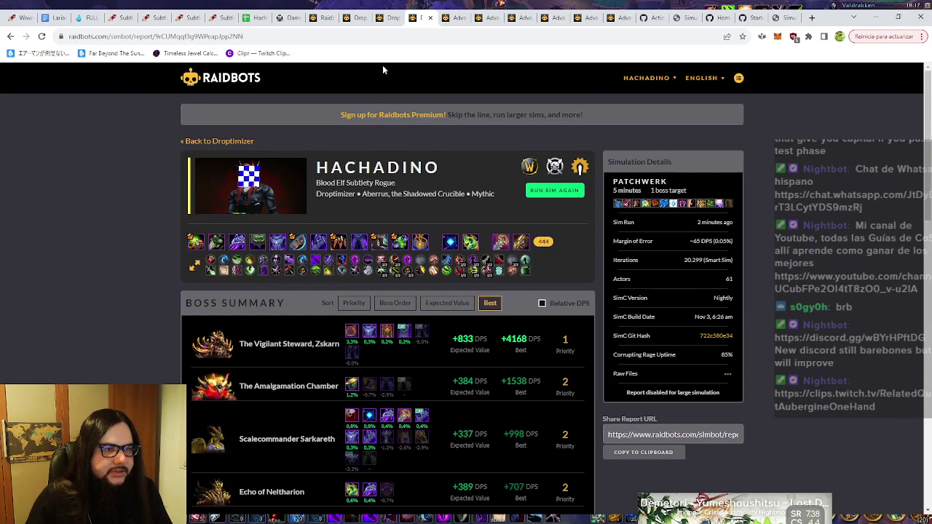
pyautogui.click(388, 17)
# - Flip to the Droptimizer setup tab and back to the newer report
pyautogui.scroll(8, 150, 302)
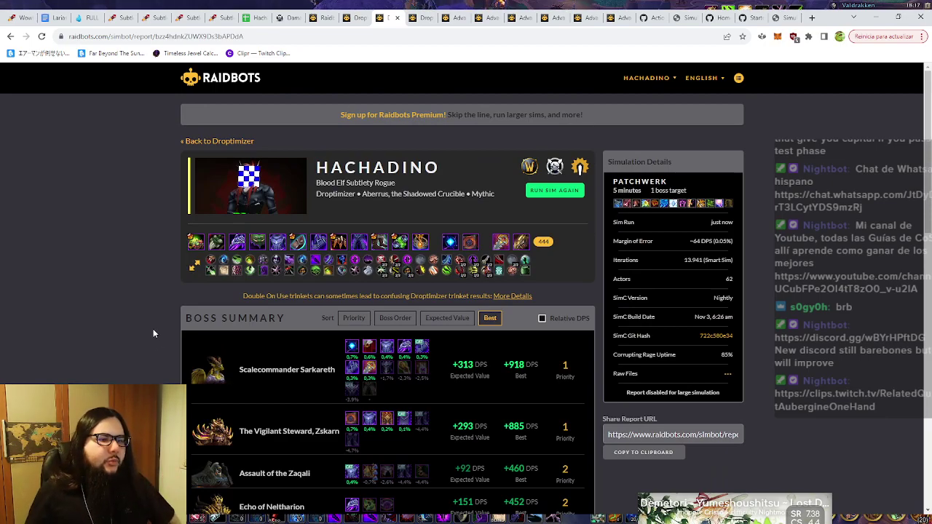
pyautogui.hotkey('ctrl', 'shift', 'Tab')
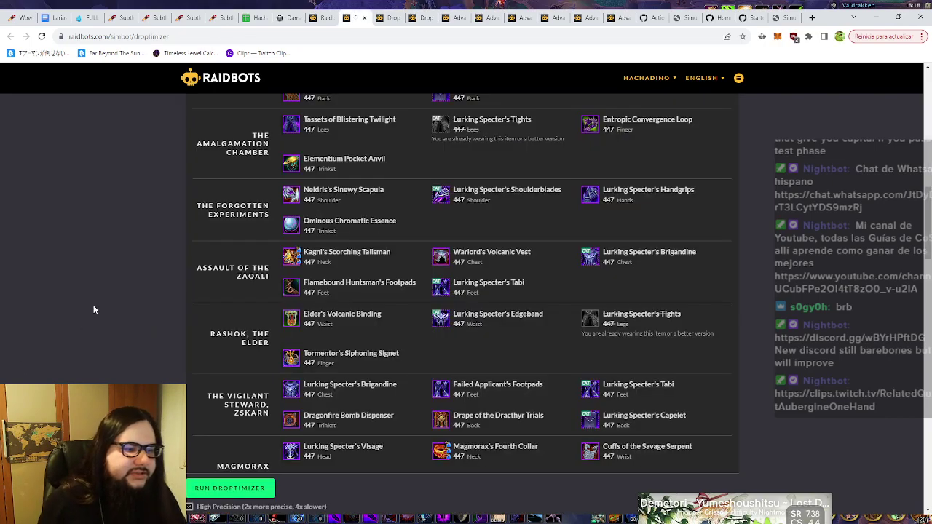
pyautogui.scroll(8, 93, 309)
pyautogui.scroll(-2, 120, 294)
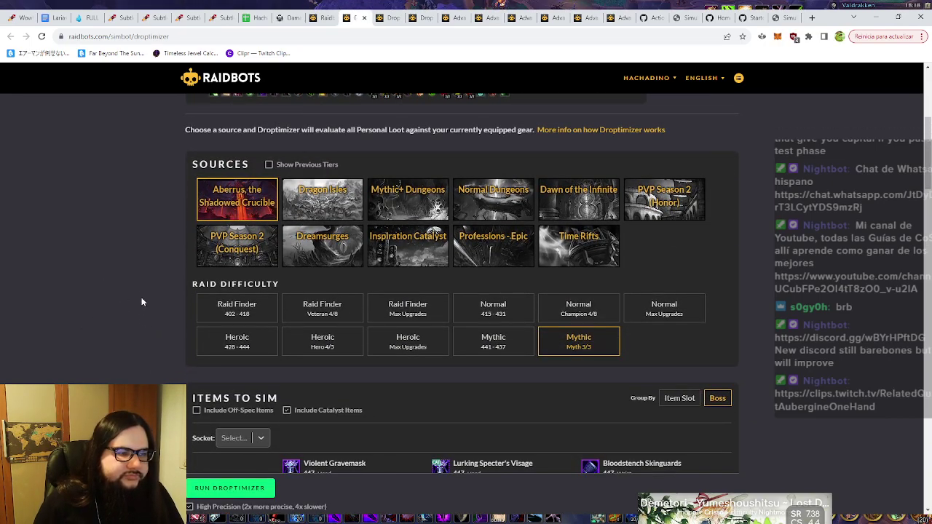
pyautogui.hotkey('ctrl', 'Tab')
pyautogui.scroll(-2, 141, 314)
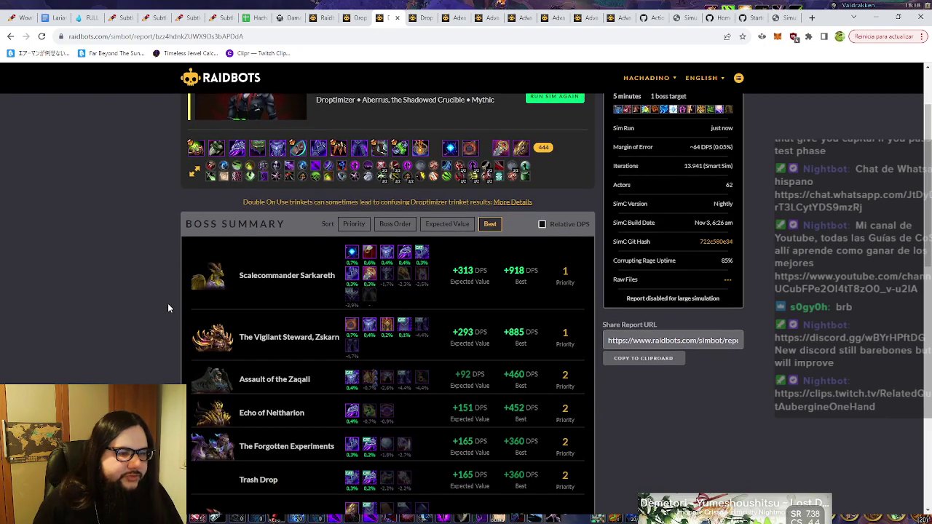
# - Sort the Boss Summary by Priority, putting Zskarn and Sarkareth at priority 1
pyautogui.click(355, 221)
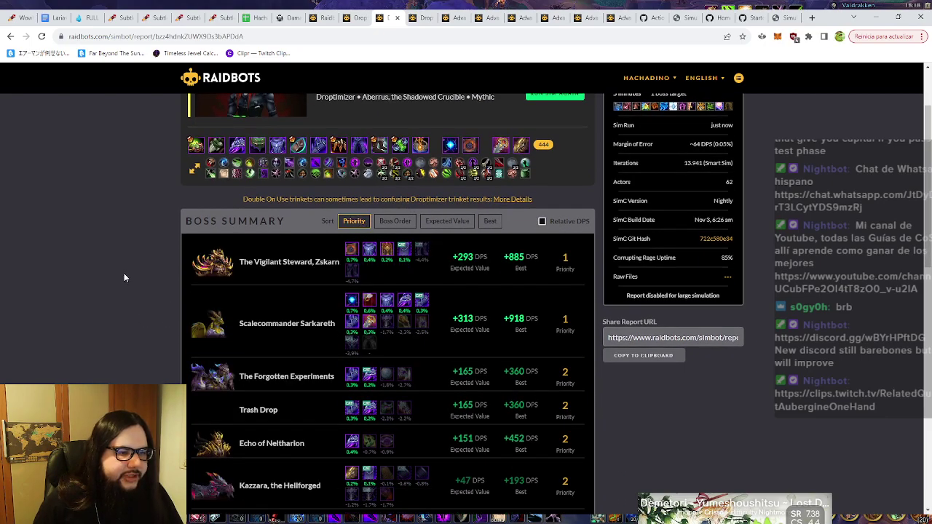
pyautogui.scroll(-2, 412, 364)
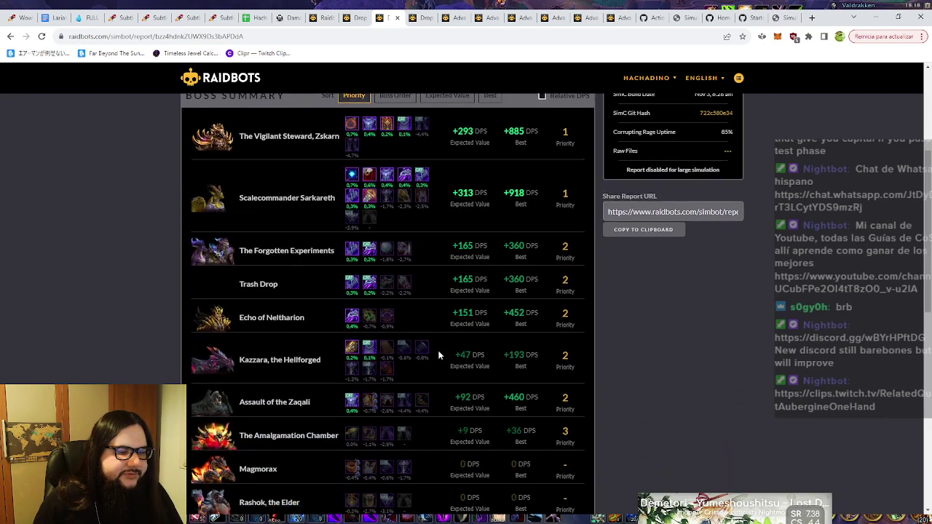
pyautogui.scroll(2, 451, 360)
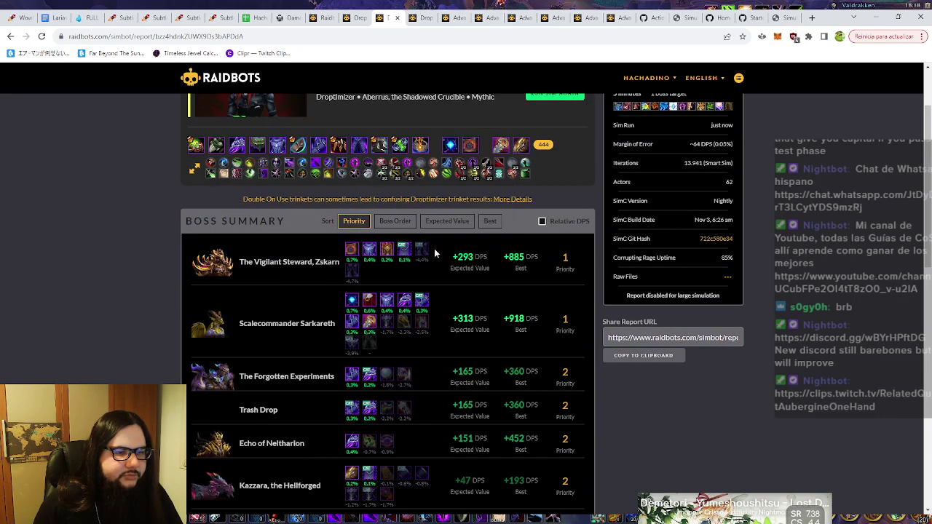
pyautogui.moveTo(352, 253)
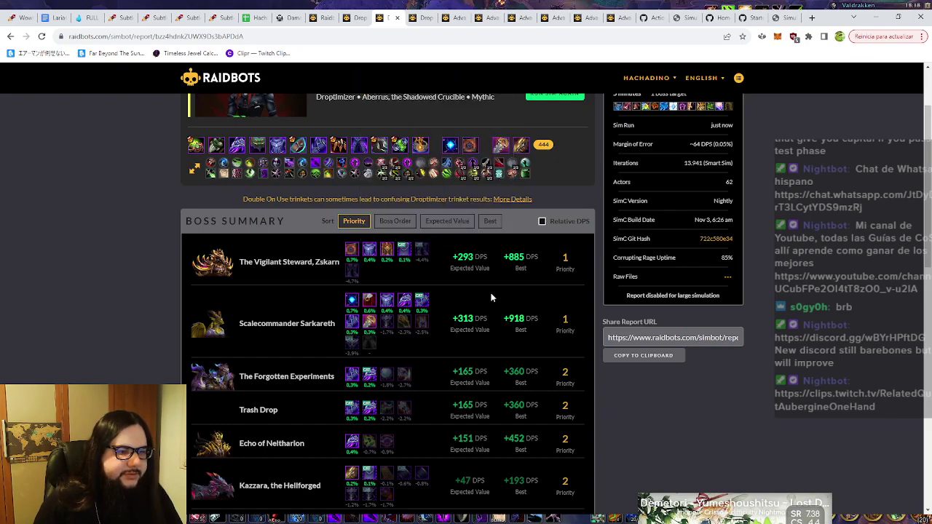
pyautogui.moveTo(387, 252)
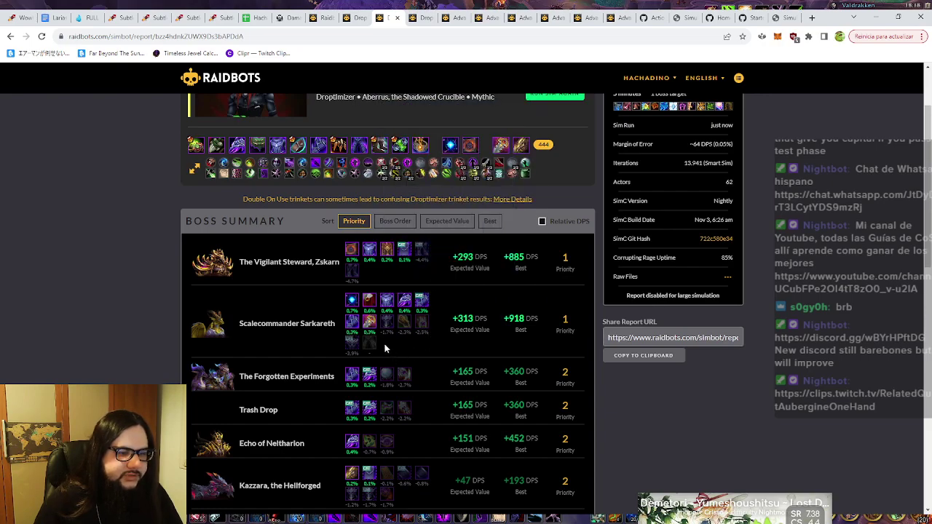
pyautogui.moveTo(366, 324)
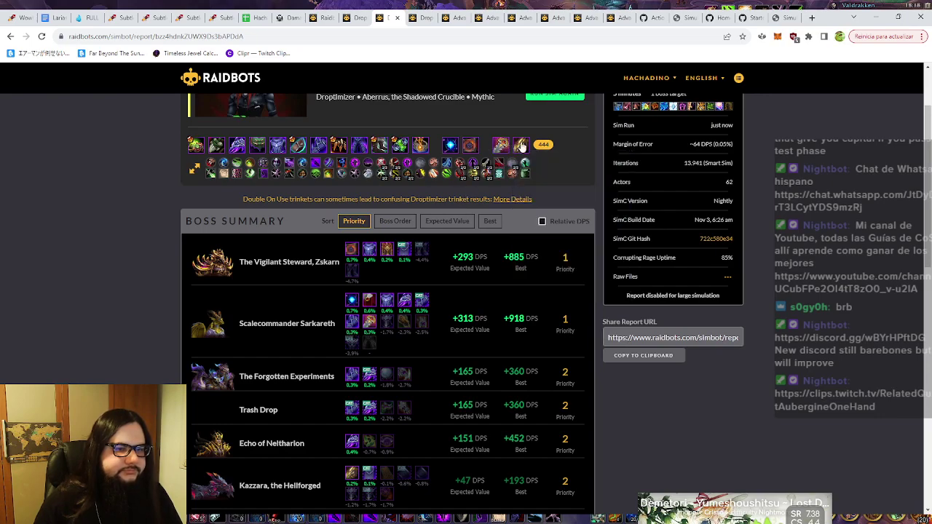
pyautogui.moveTo(522, 146)
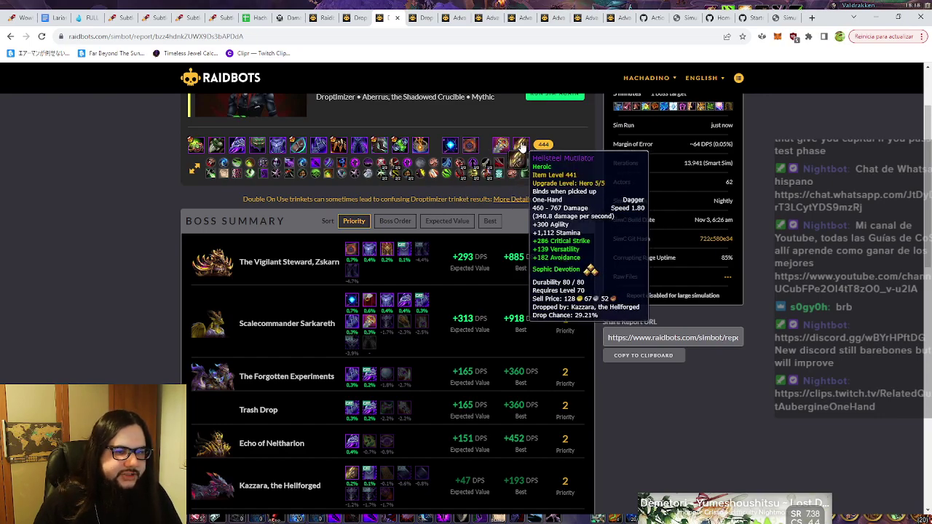
pyautogui.scroll(-3, 453, 295)
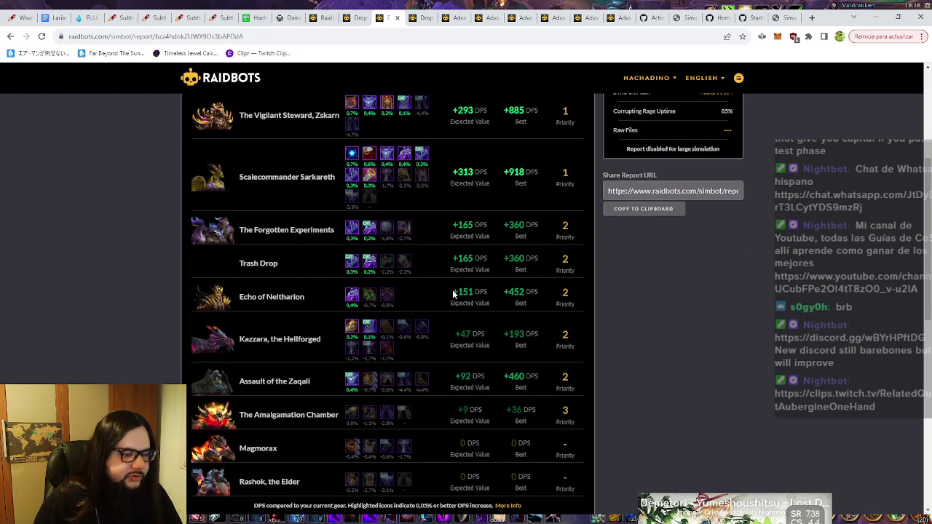
pyautogui.scroll(2, 451, 291)
pyautogui.scroll(1, 448, 297)
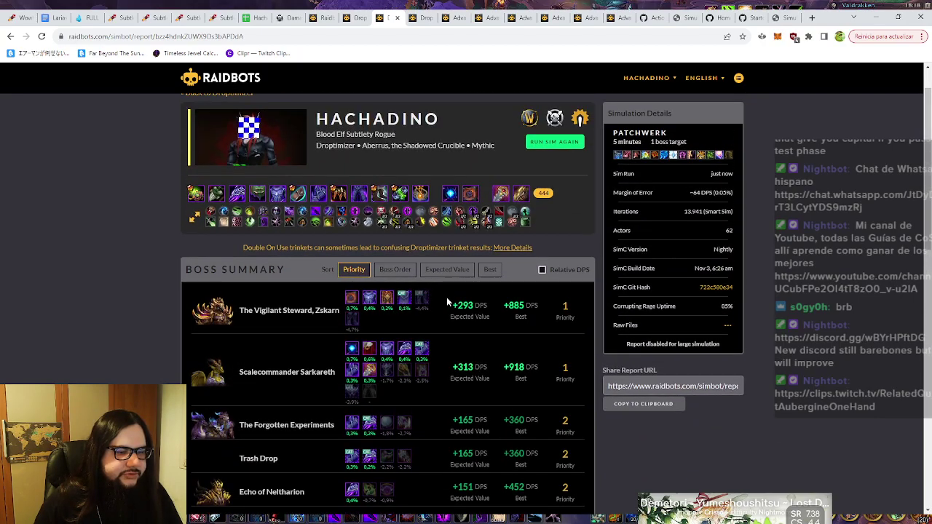
pyautogui.scroll(-4, 447, 297)
pyautogui.scroll(5, 440, 324)
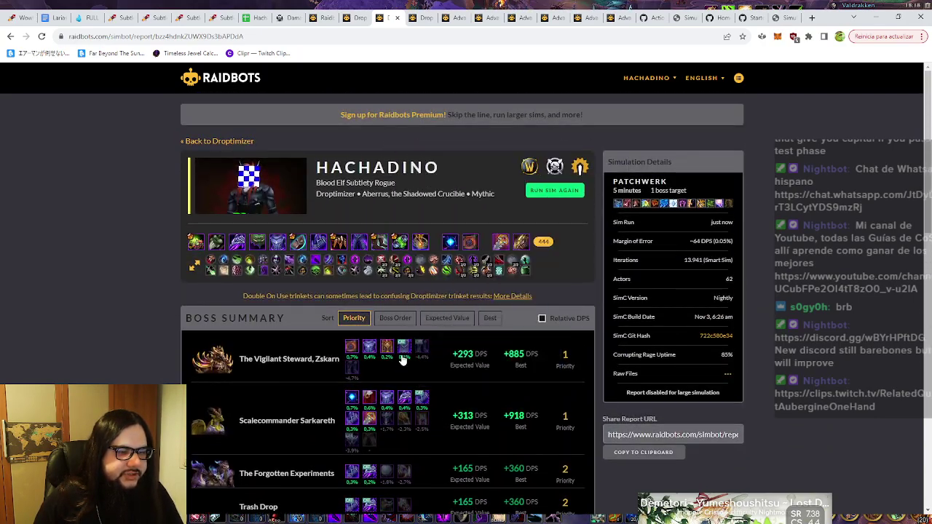
pyautogui.click(396, 172)
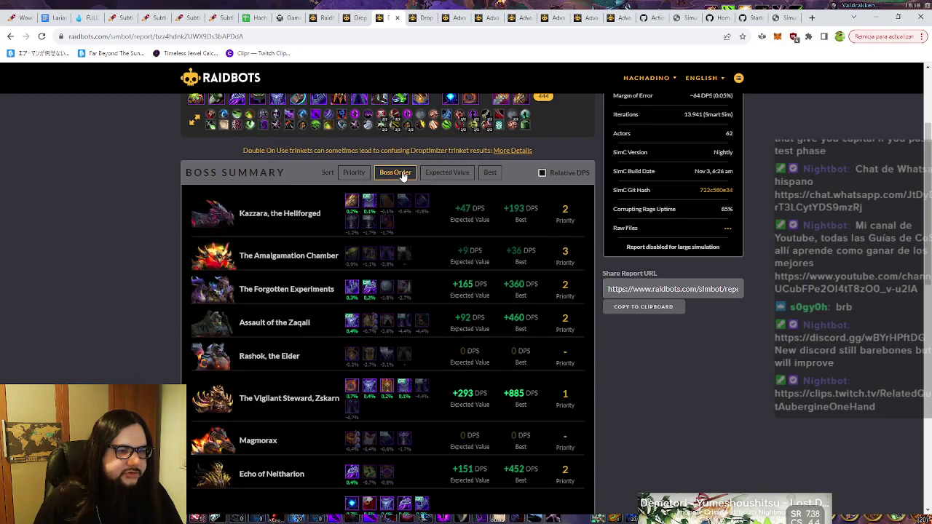
pyautogui.scroll(-1, 430, 269)
pyautogui.scroll(2, 448, 285)
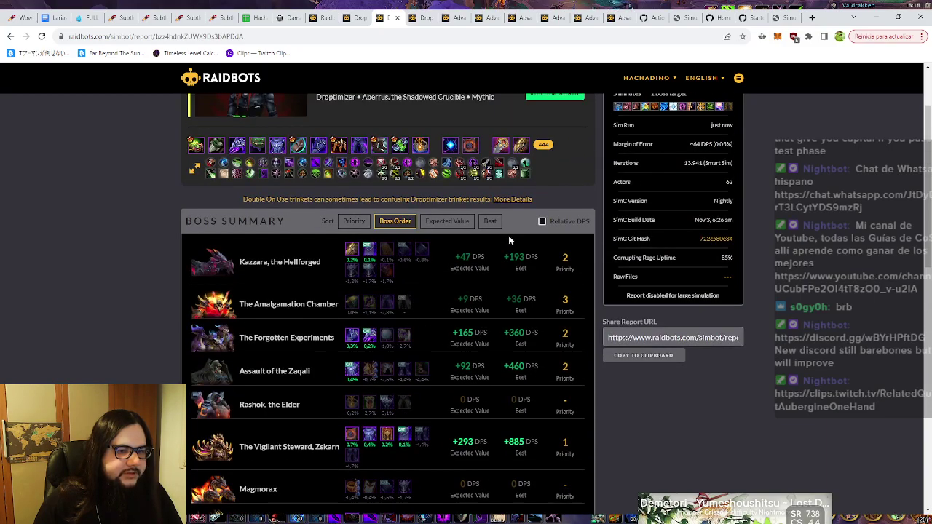
pyautogui.scroll(-3, 554, 361)
pyautogui.scroll(2, 575, 335)
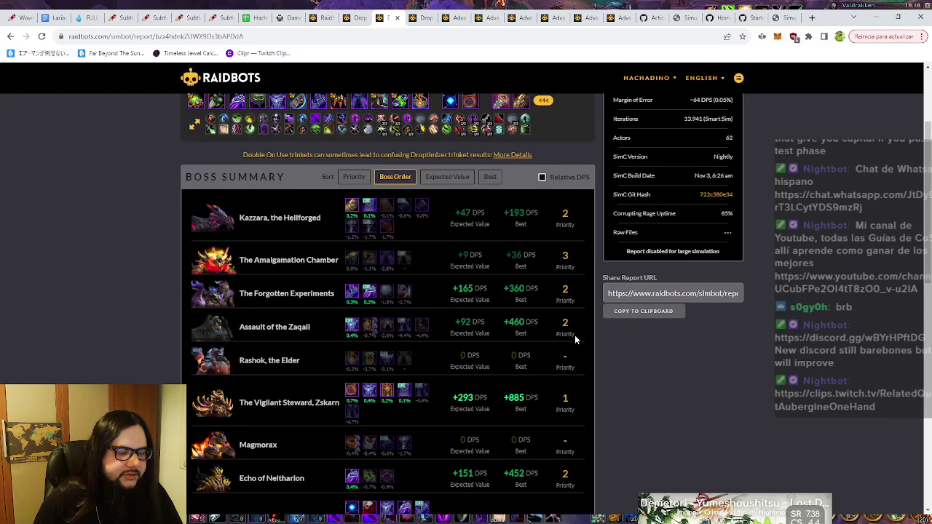
pyautogui.scroll(-1, 582, 327)
pyautogui.scroll(-2, 582, 326)
pyautogui.scroll(3, 579, 316)
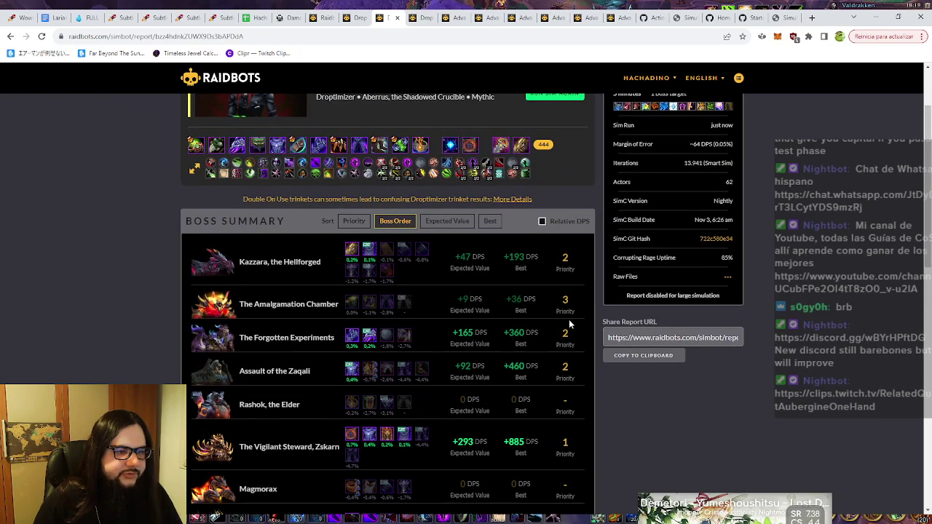
pyautogui.scroll(-3, 577, 315)
pyautogui.scroll(1, 560, 306)
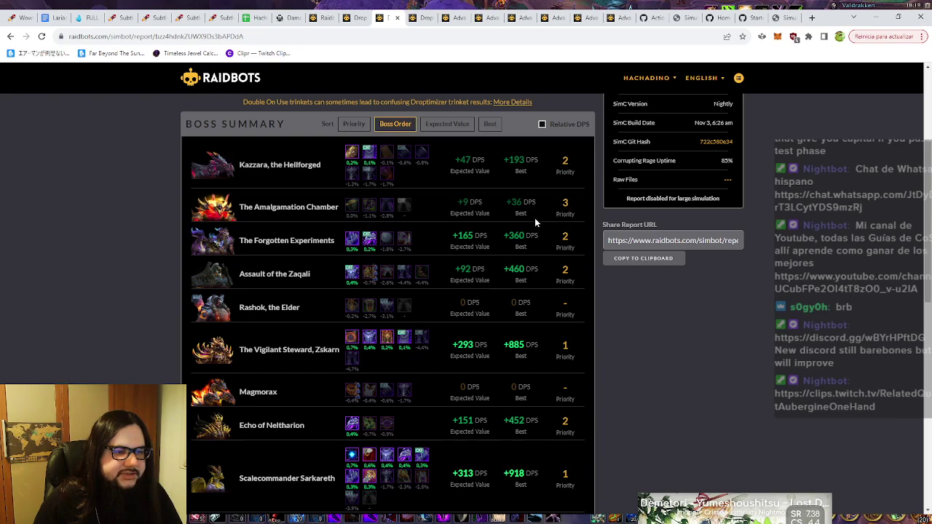
pyautogui.click(443, 126)
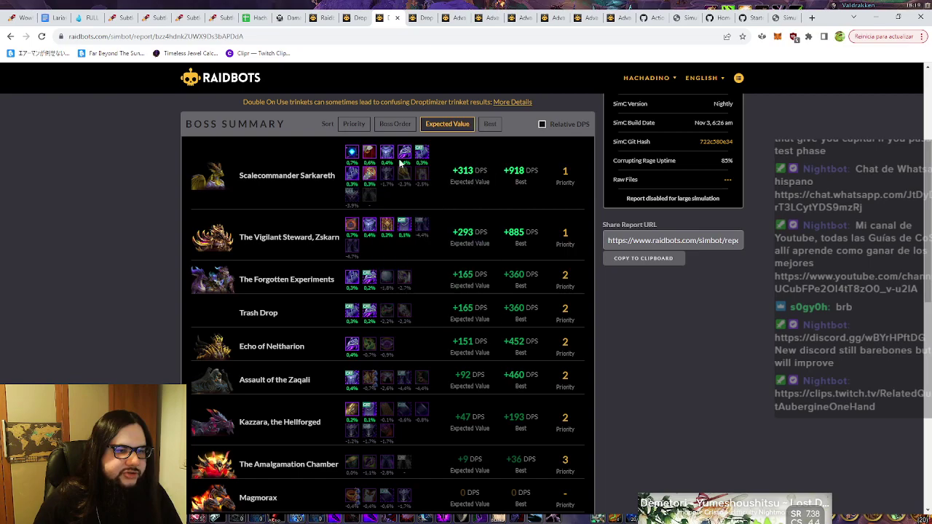
pyautogui.click(354, 124)
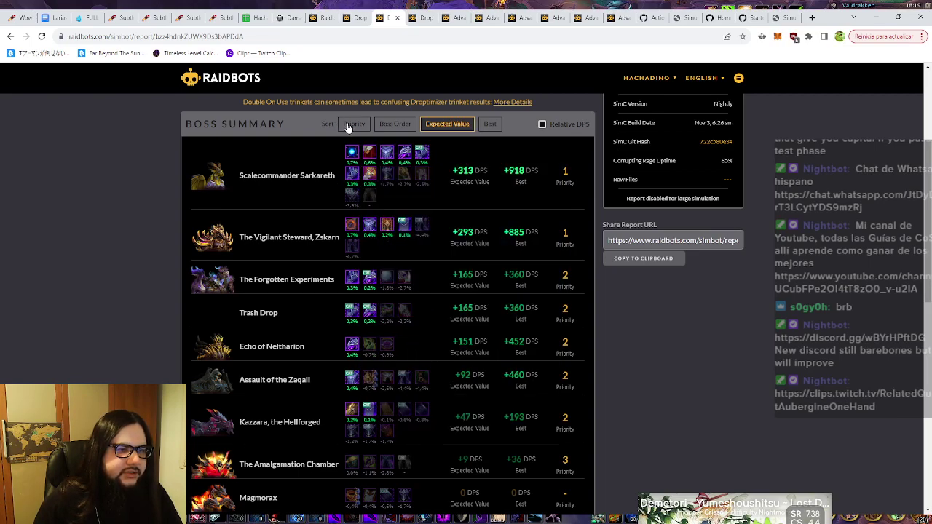
pyautogui.click(447, 124)
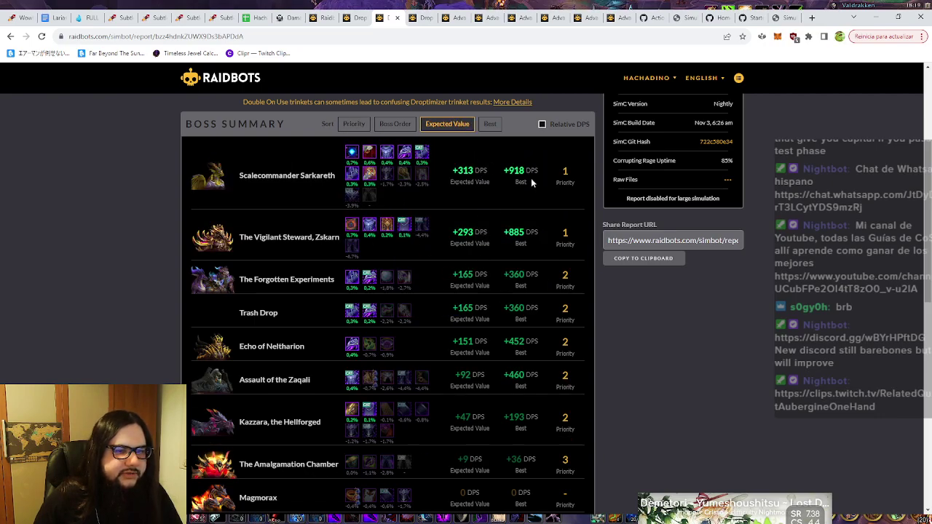
pyautogui.scroll(2, 502, 215)
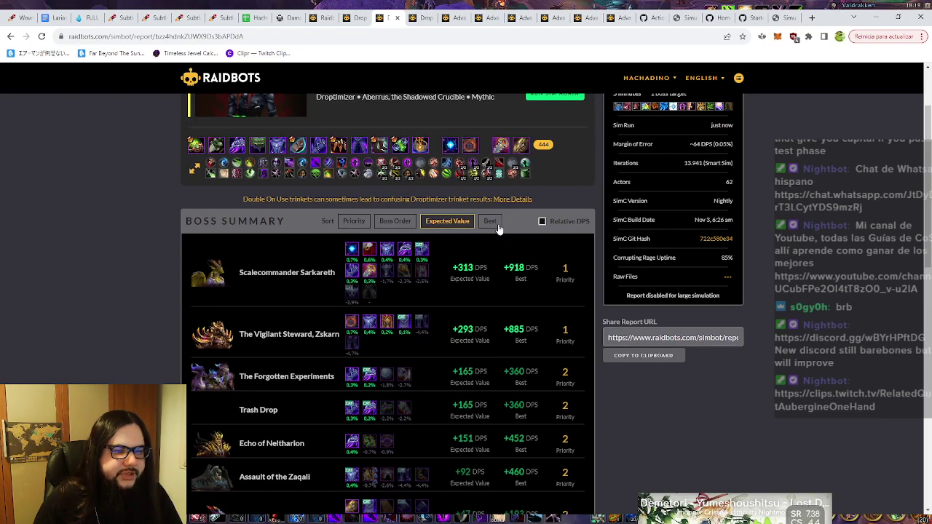
pyautogui.click(490, 222)
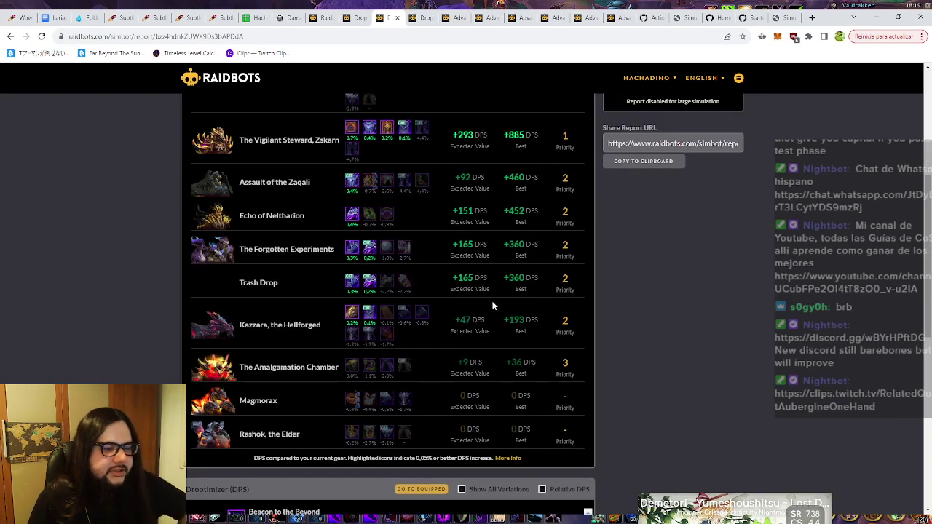
pyautogui.scroll(-3, 506, 288)
pyautogui.scroll(3, 490, 289)
pyautogui.scroll(-2, 490, 289)
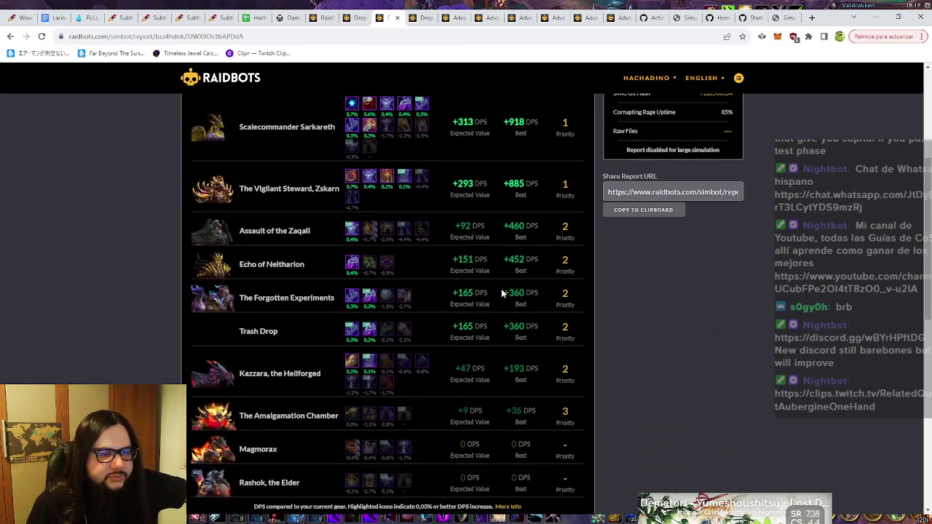
pyautogui.scroll(3, 501, 289)
pyautogui.scroll(1, 510, 301)
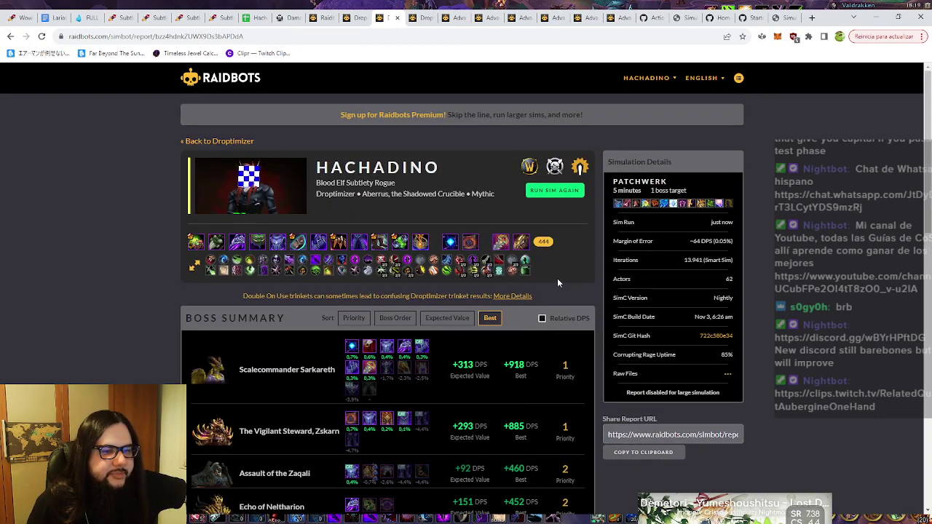
# - Return to the Droptimizer setup page and choose Mythic+ Dungeons as the loot source
pyautogui.click(357, 17)
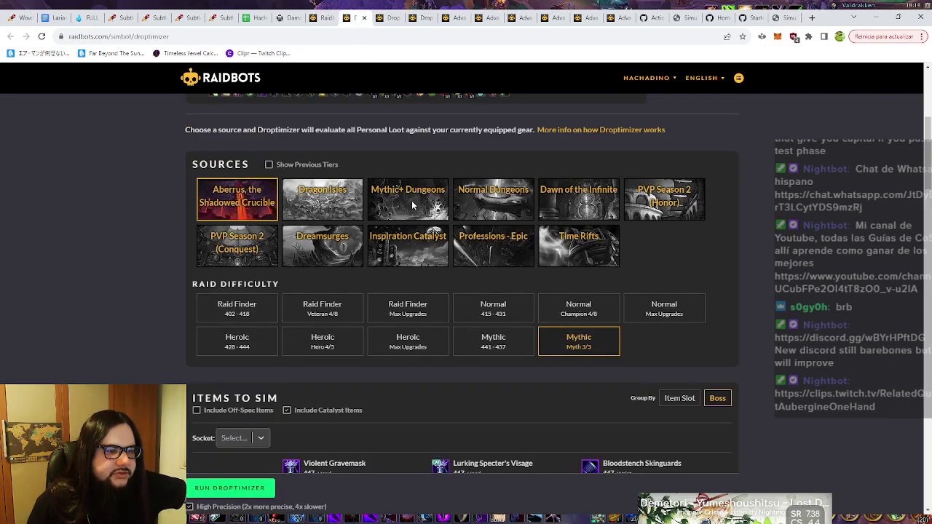
pyautogui.click(390, 204)
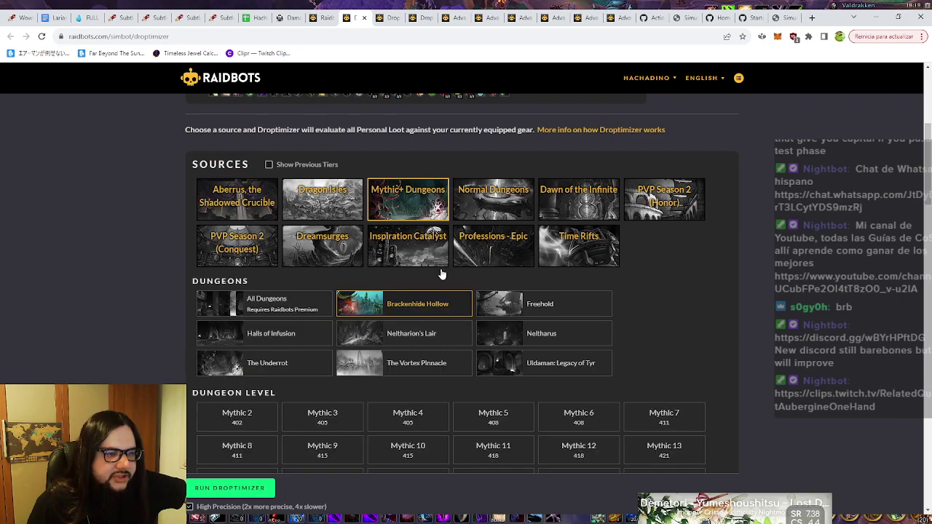
pyautogui.scroll(2, 174, 351)
pyautogui.scroll(-4, 174, 339)
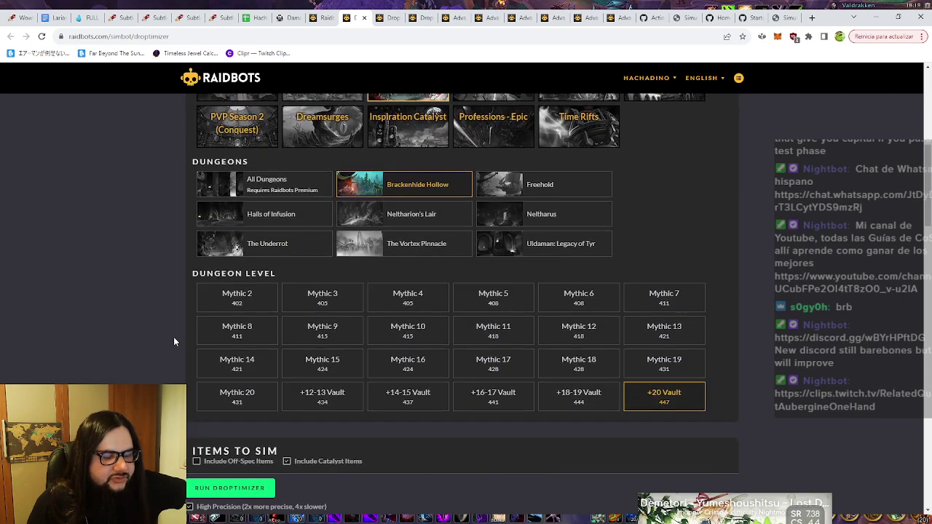
pyautogui.scroll(3, 166, 354)
pyautogui.scroll(-2, 166, 351)
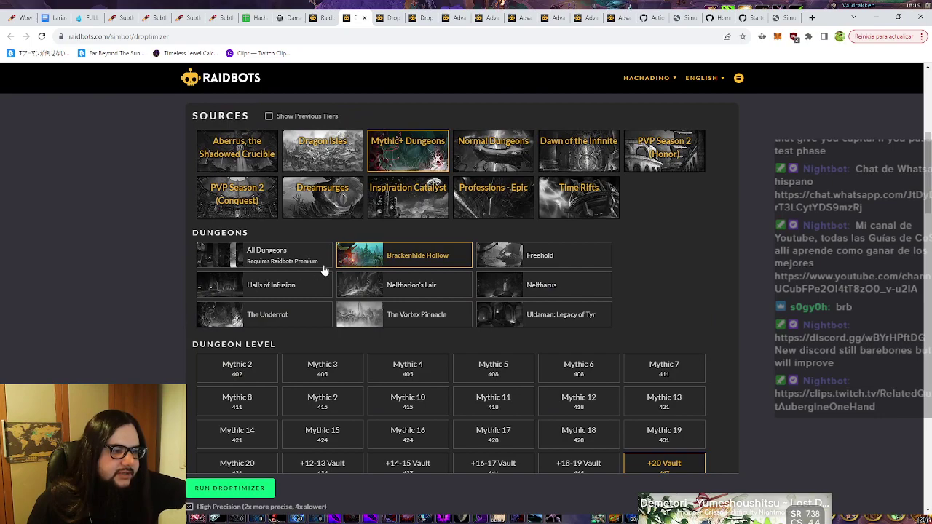
# - Try Brackenhide Hollow and Neltharion's Lair, settling on All Dungeons at +20 Vault (447)
pyautogui.click(294, 268)
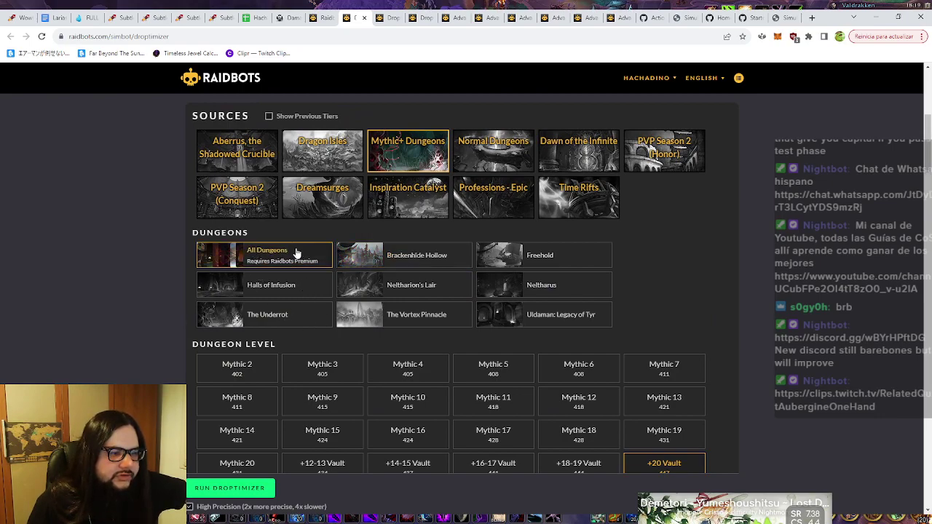
pyautogui.click(391, 260)
pyautogui.click(401, 284)
pyautogui.click(433, 251)
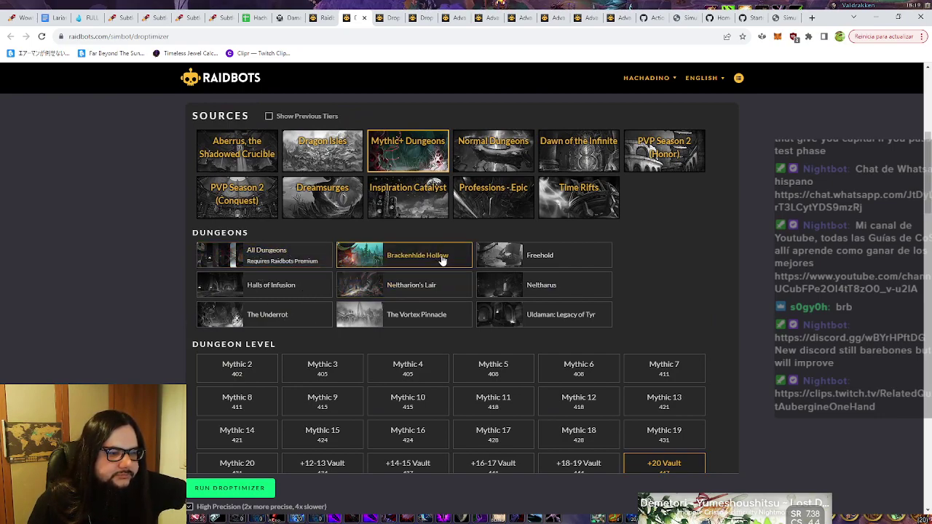
pyautogui.click(250, 258)
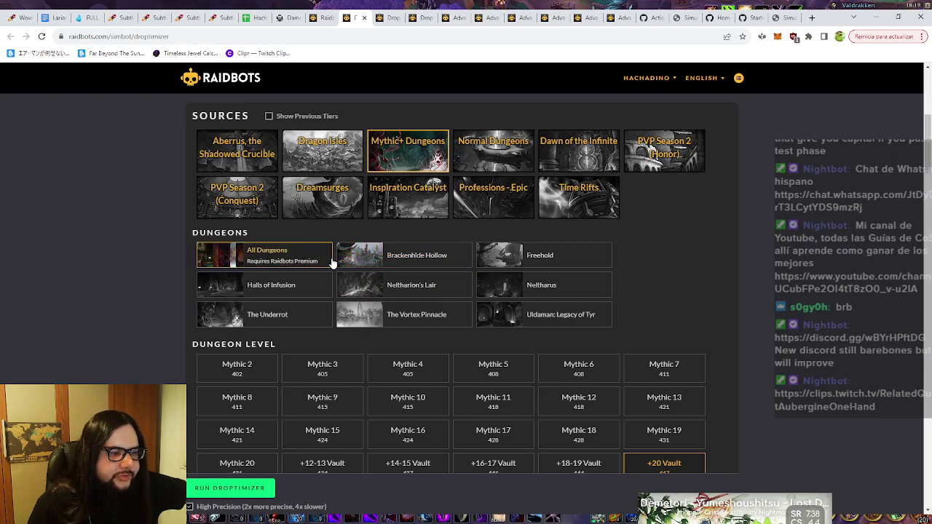
pyautogui.scroll(2, 111, 292)
pyautogui.scroll(3, 124, 299)
pyautogui.scroll(-5, 140, 305)
pyautogui.scroll(2, 152, 328)
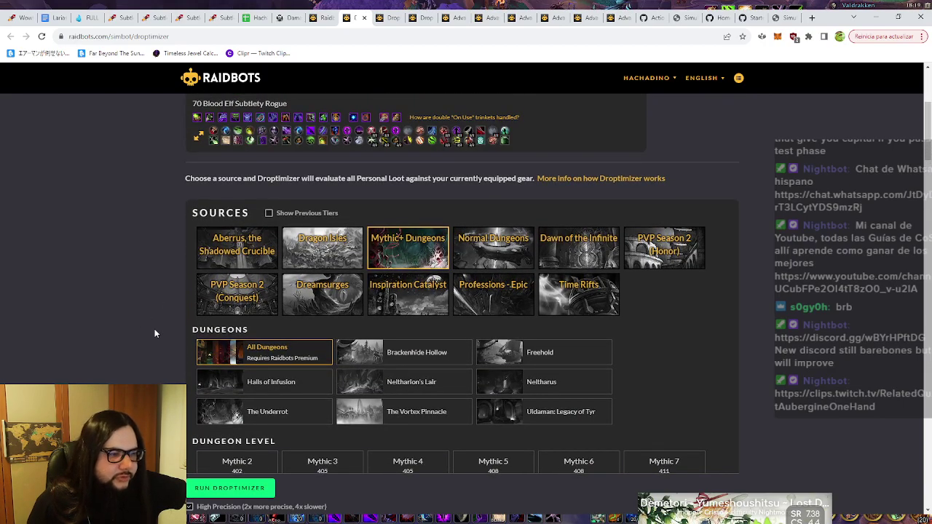
pyautogui.scroll(-5, 163, 327)
pyautogui.scroll(3, 167, 320)
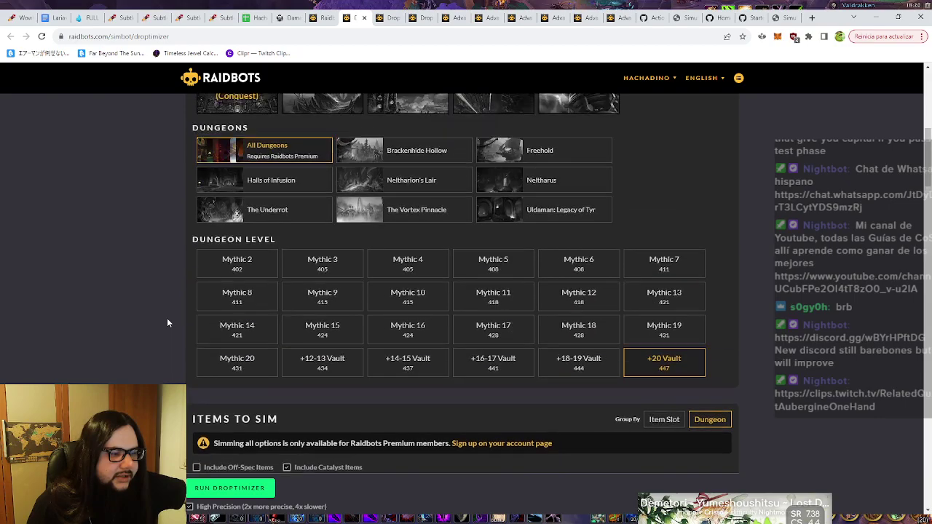
pyautogui.scroll(4, 175, 331)
pyautogui.scroll(-4, 167, 334)
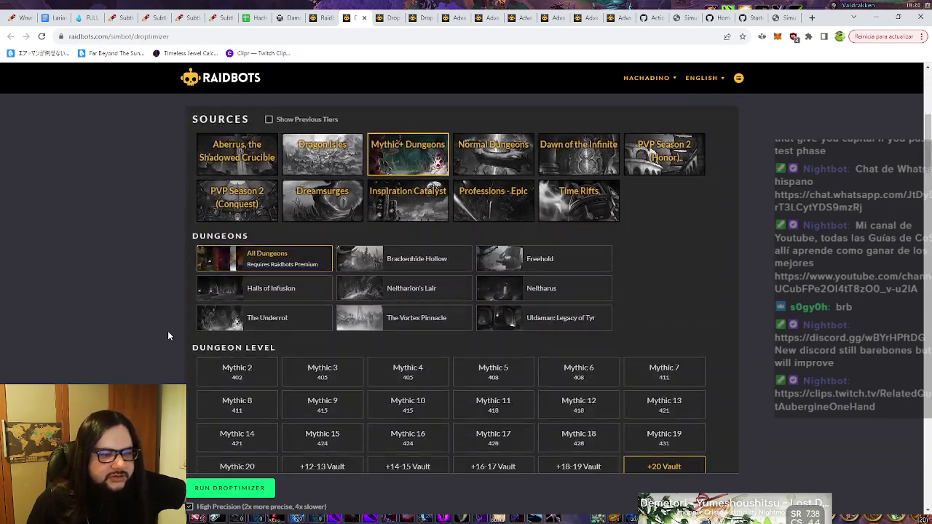
pyautogui.scroll(2, 147, 332)
pyautogui.scroll(-2, 166, 367)
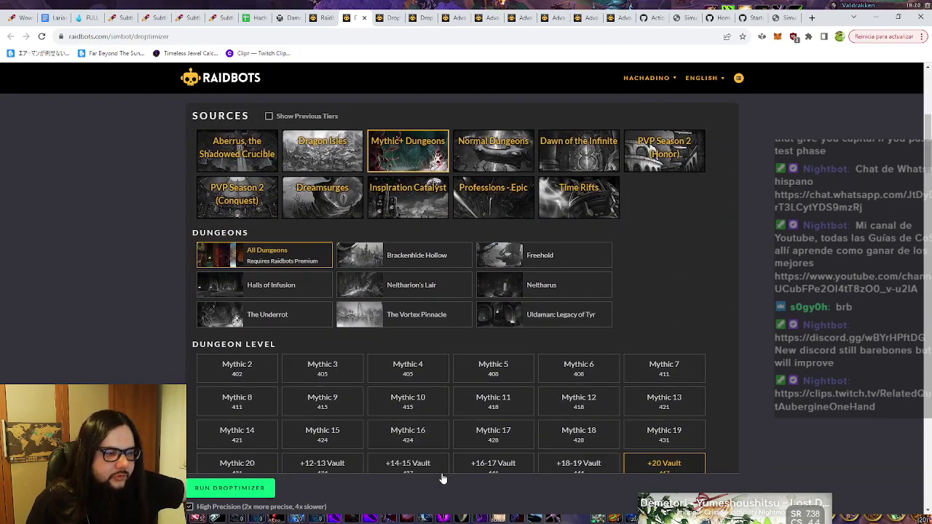
pyautogui.scroll(-4, 380, 347)
pyautogui.scroll(8, 161, 345)
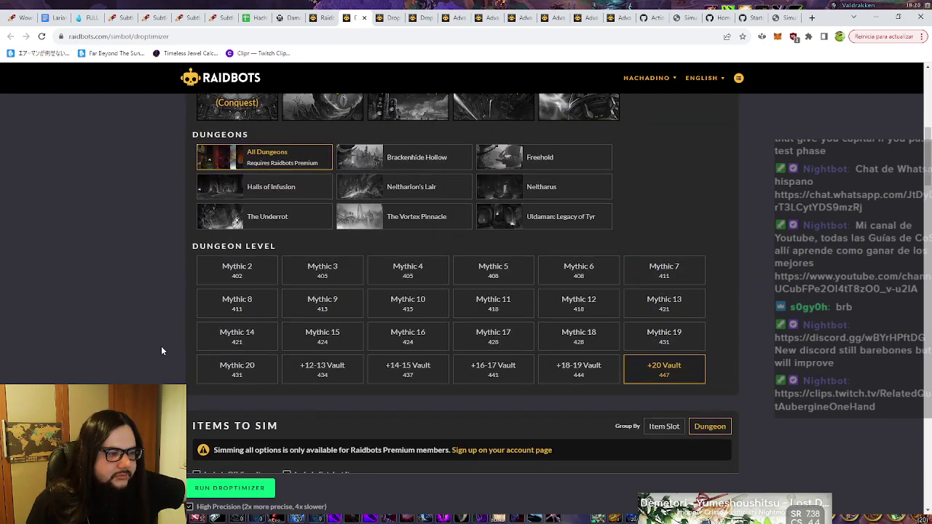
pyautogui.scroll(-6, 170, 339)
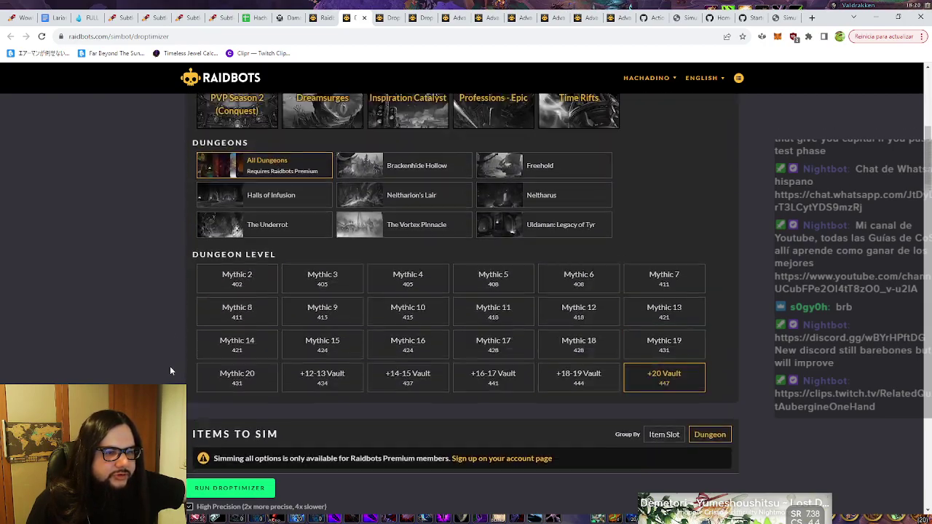
pyautogui.scroll(2, 173, 370)
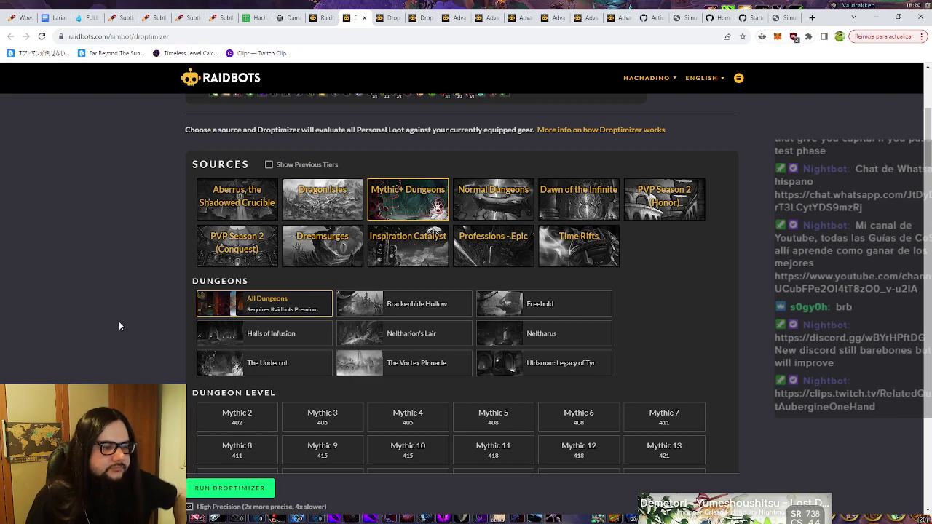
# - Target Brackenhide Hollow at +20 Vault (447) and review its Items to Sim list
pyautogui.click(398, 307)
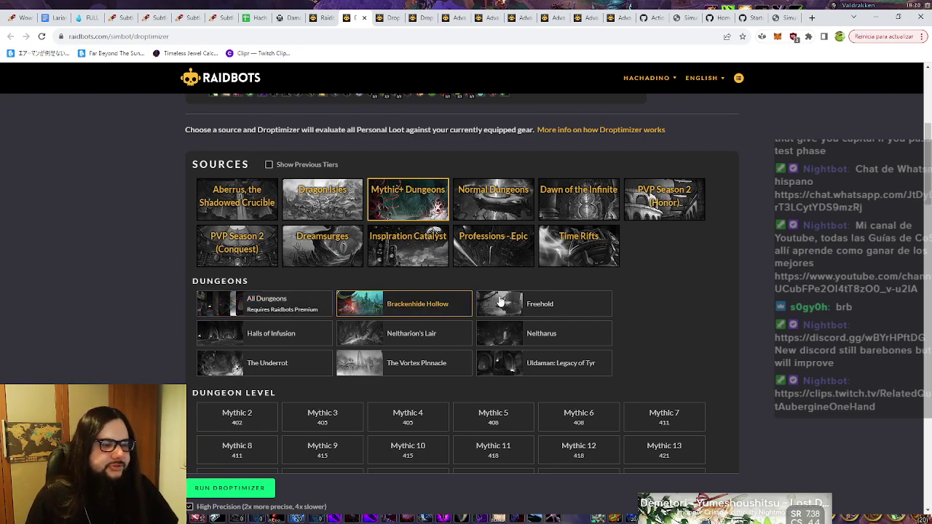
pyautogui.scroll(-6, 422, 329)
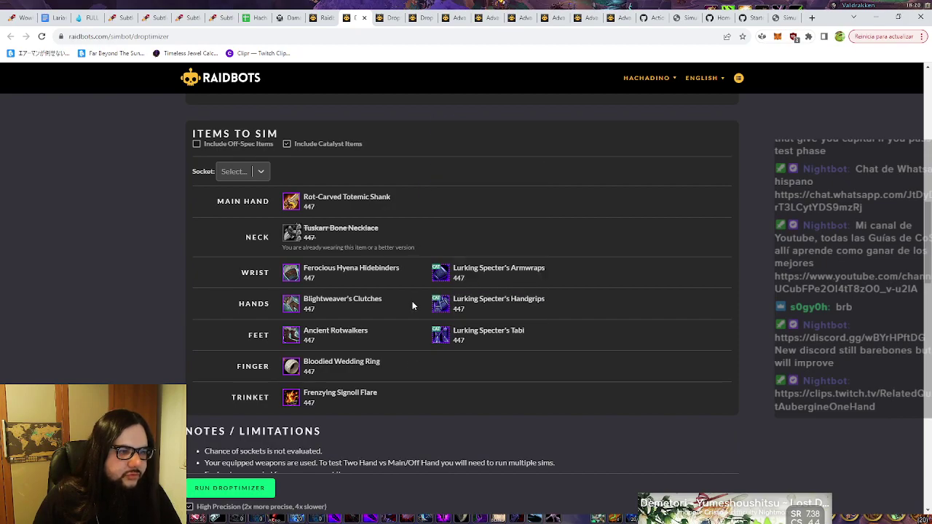
pyautogui.scroll(3, 405, 313)
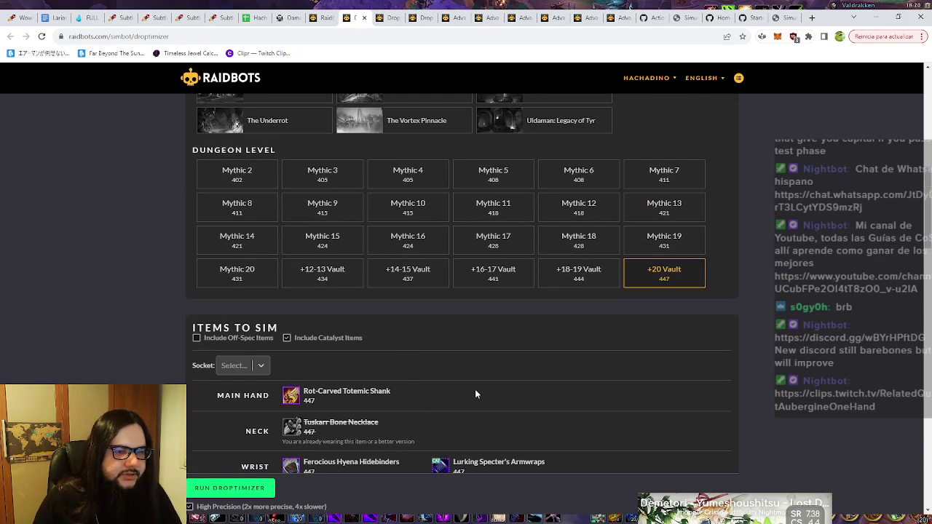
pyautogui.scroll(1, 473, 401)
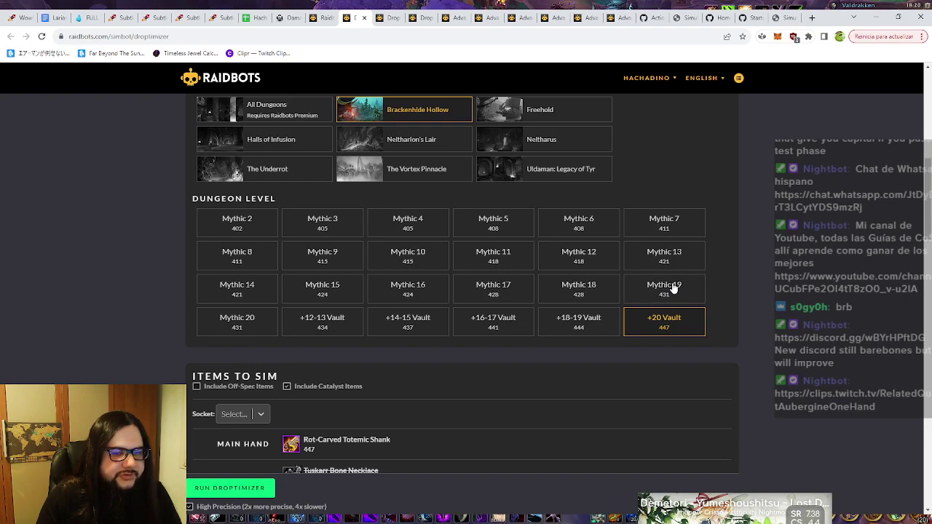
pyautogui.scroll(3, 478, 351)
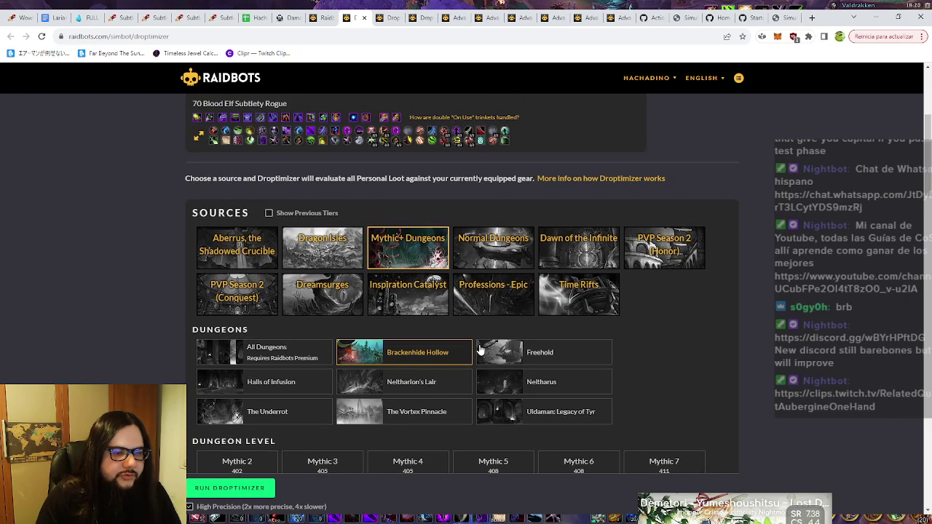
pyautogui.scroll(-3, 472, 329)
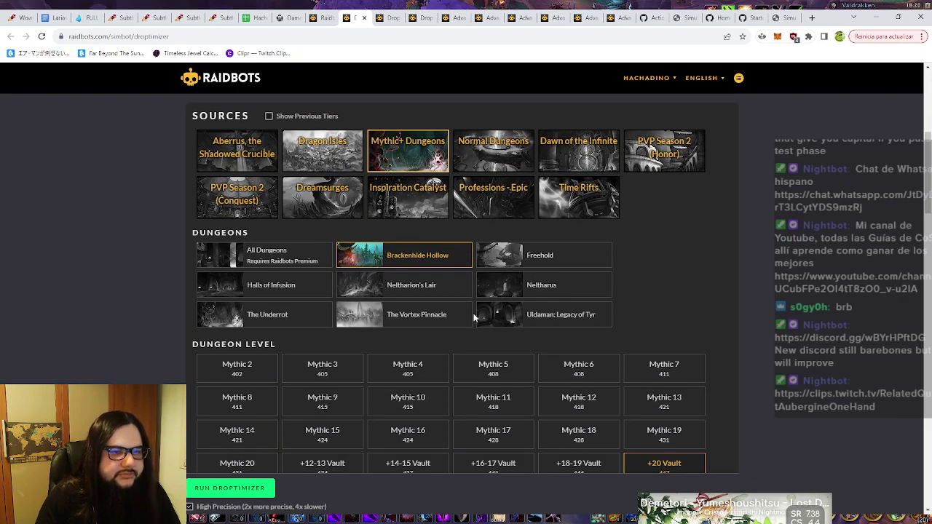
pyautogui.scroll(1, 472, 316)
pyautogui.scroll(1, 472, 316)
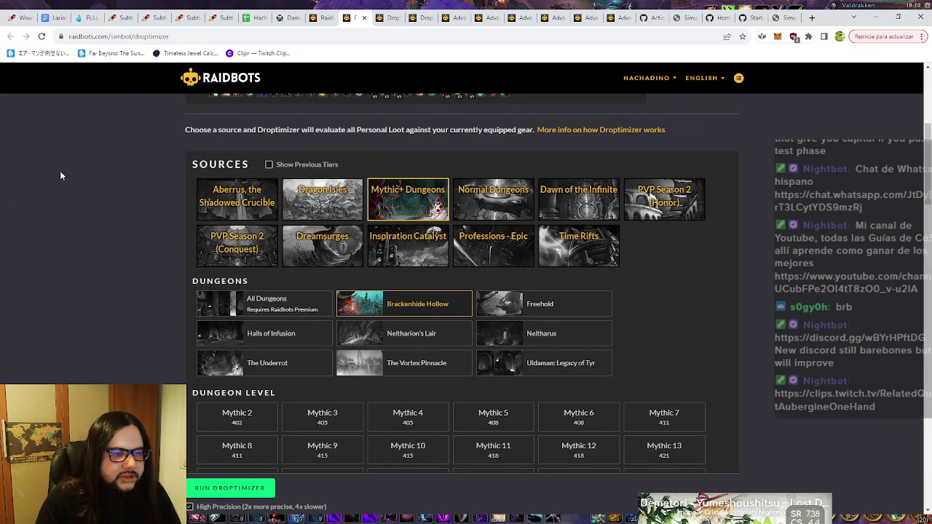
# - Switch the loot source to Dawn of the Infinite and review its Items to Sim list
pyautogui.click(579, 199)
pyautogui.scroll(-3, 499, 313)
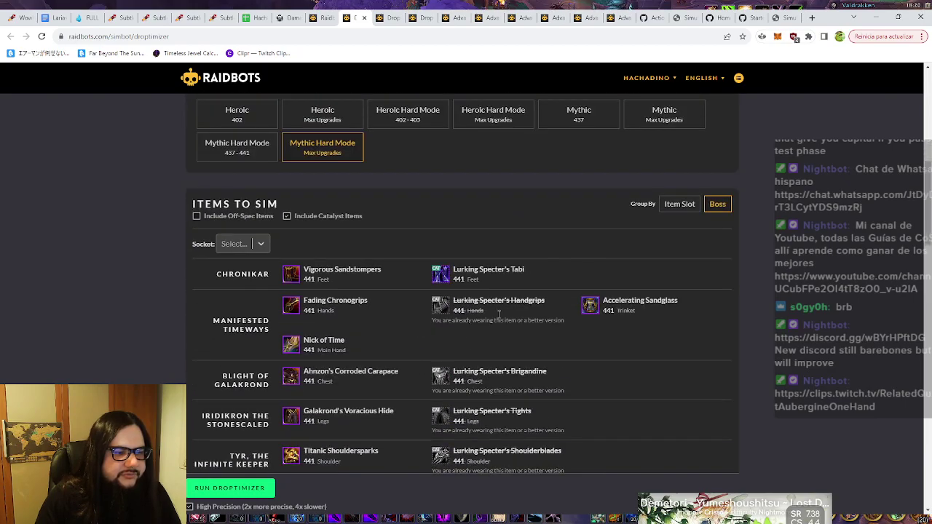
pyautogui.scroll(-2, 421, 231)
pyautogui.scroll(-1, 419, 228)
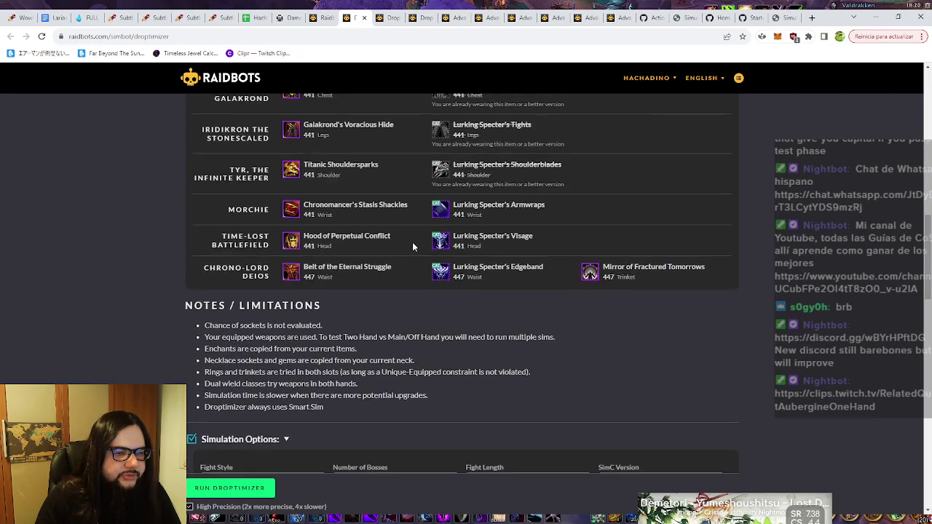
pyautogui.scroll(3, 411, 244)
pyautogui.scroll(-4, 411, 245)
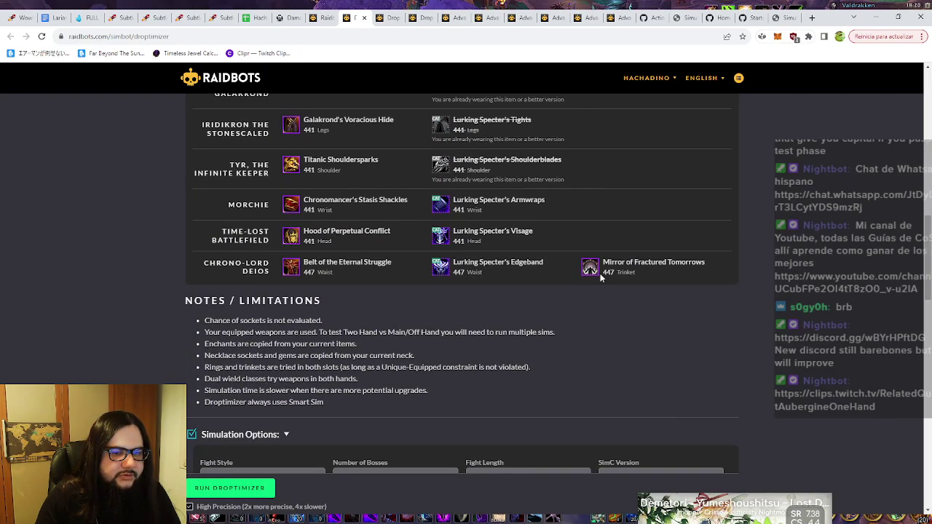
pyautogui.scroll(5, 402, 332)
pyautogui.scroll(-1, 406, 349)
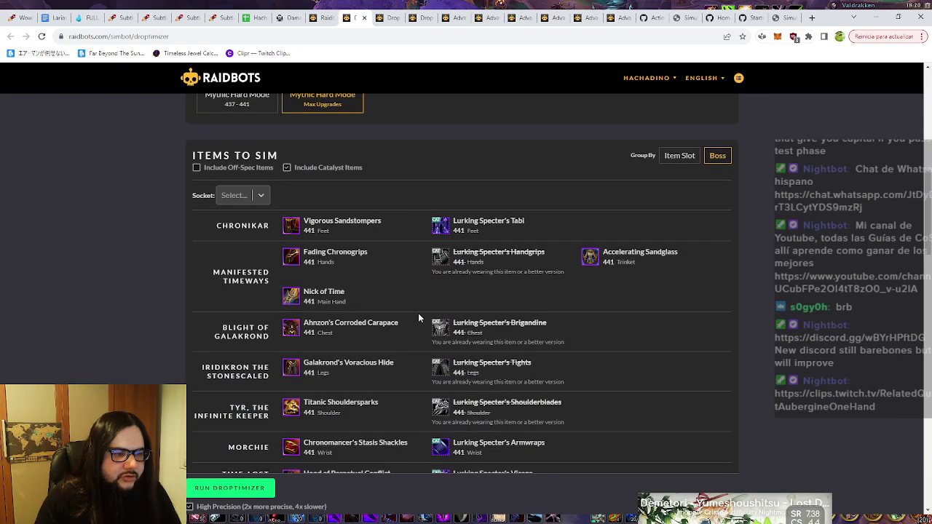
pyautogui.moveTo(290, 302)
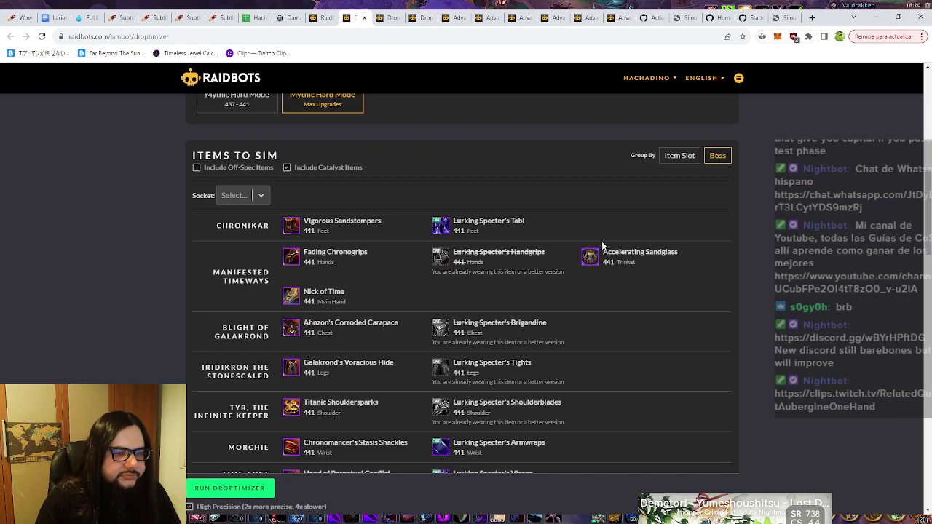
pyautogui.moveTo(592, 257)
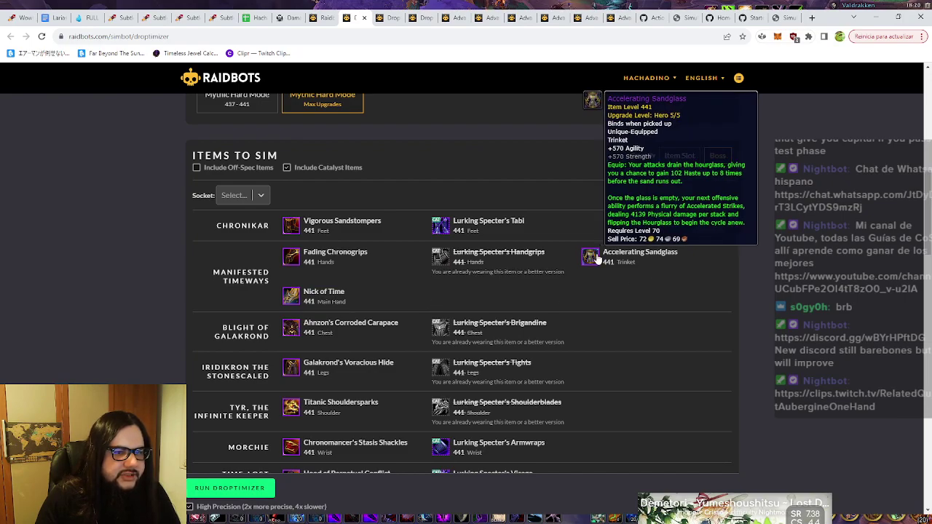
pyautogui.scroll(-3, 425, 284)
pyautogui.scroll(8, 423, 342)
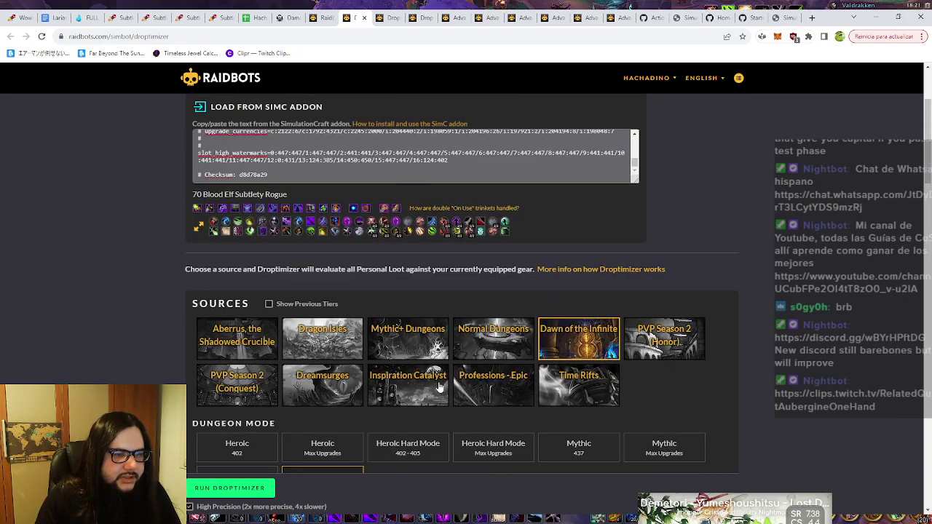
pyautogui.scroll(-3, 362, 394)
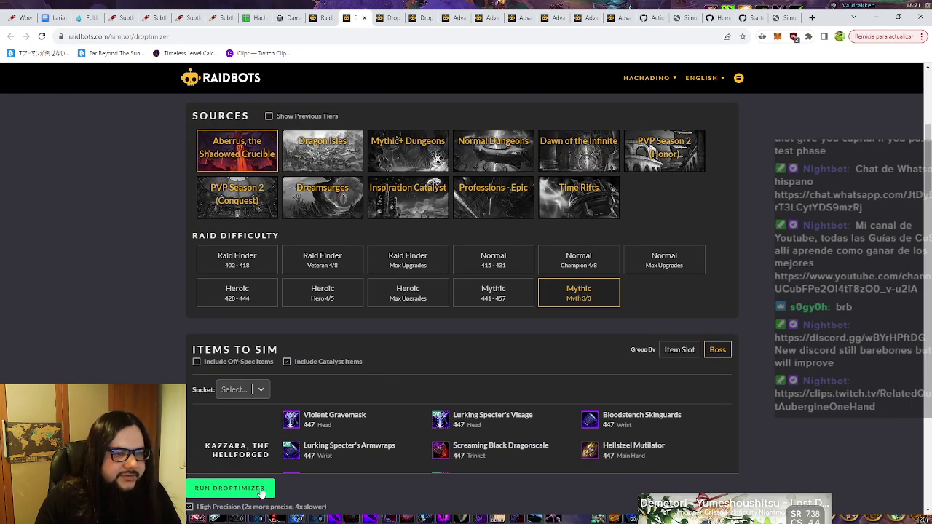